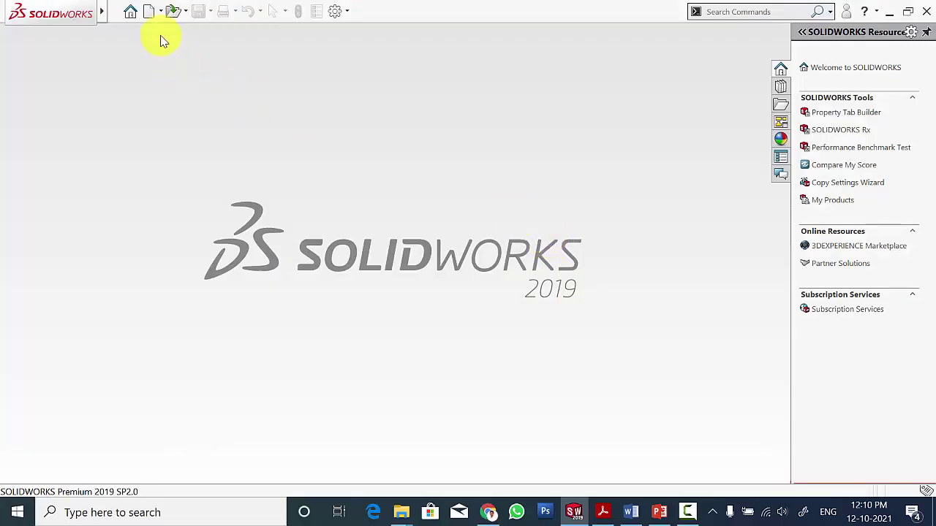
Start a new document from the quick-access toolbar's New button.
left_click(149, 13)
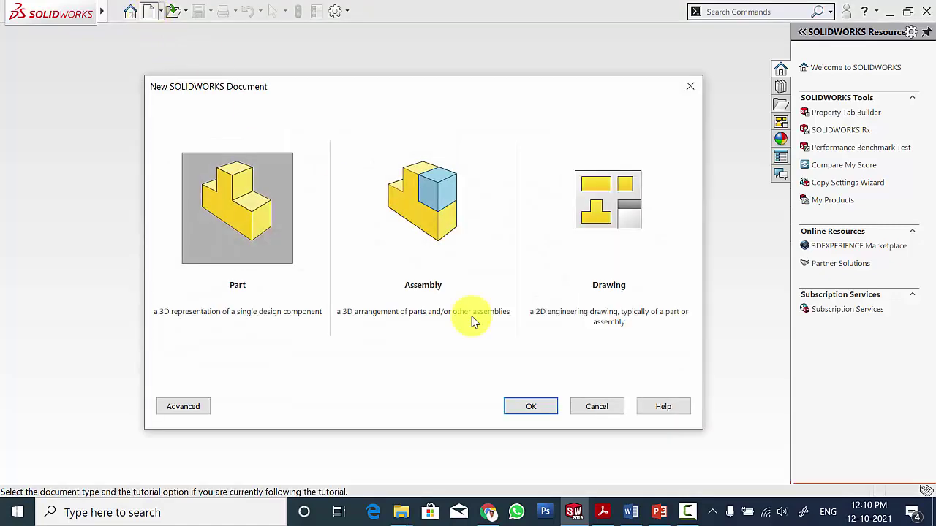
Create a new part and begin a sketch on its Front Plane.
left_click(539, 409)
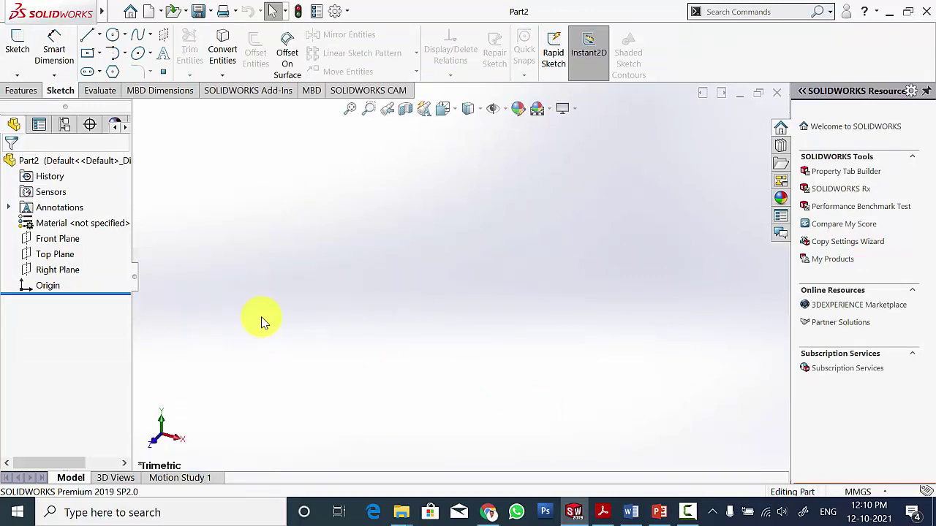
left_click(69, 239)
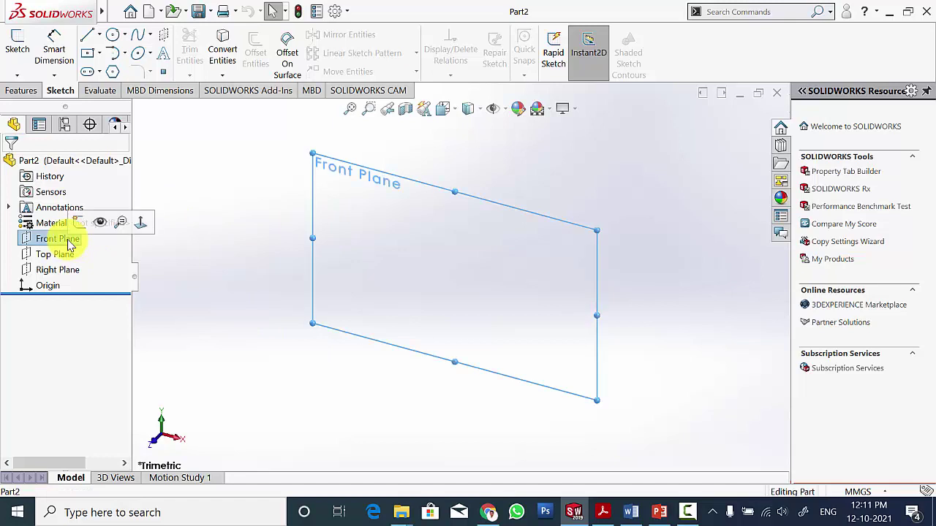
left_click(78, 225)
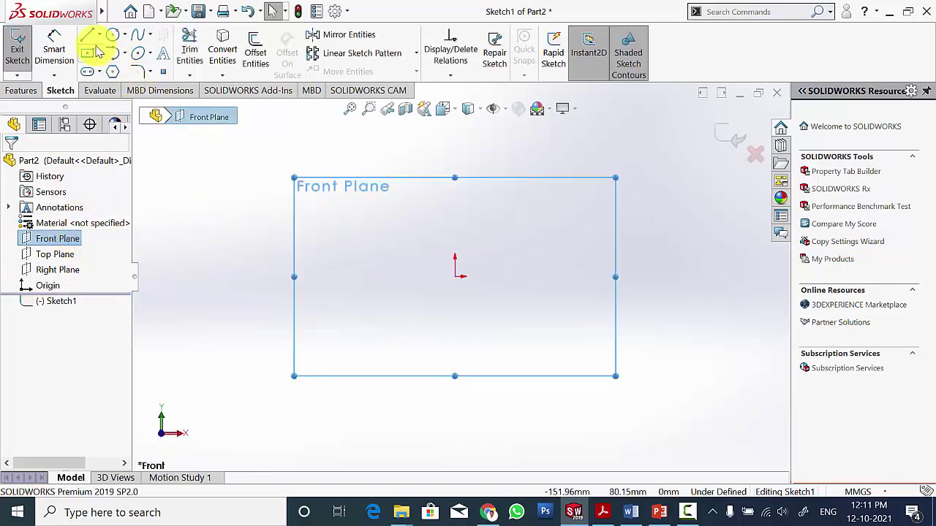
Draw lines from the origin: the bottom axis line, the right end edge and a short top line.
key("l")
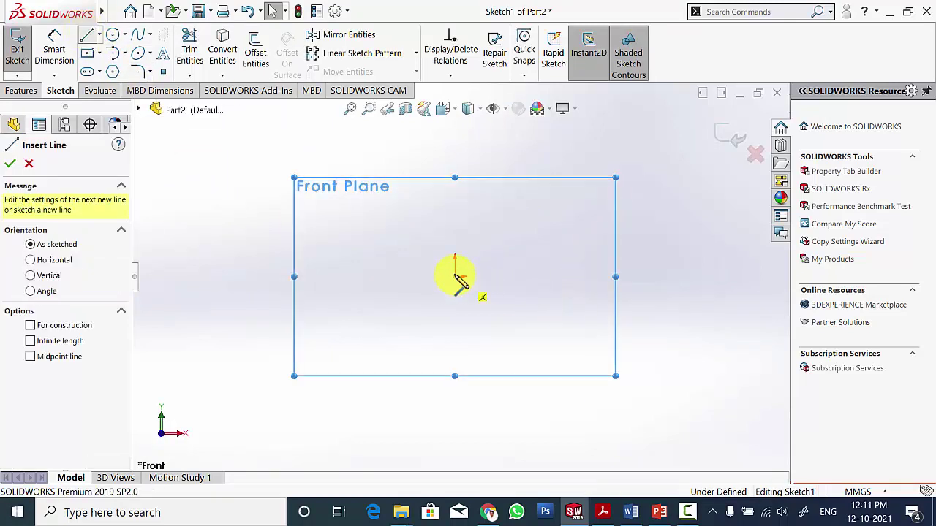
left_click(455, 277)
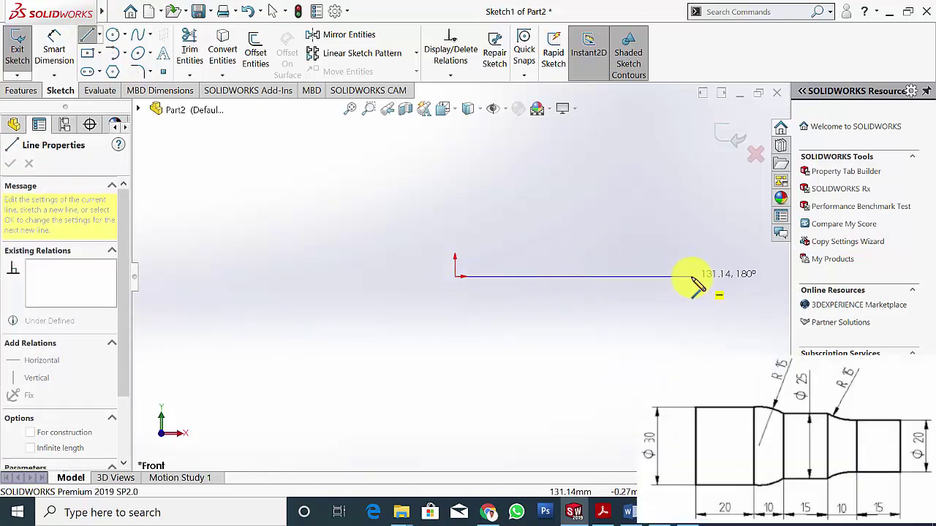
left_click(692, 247)
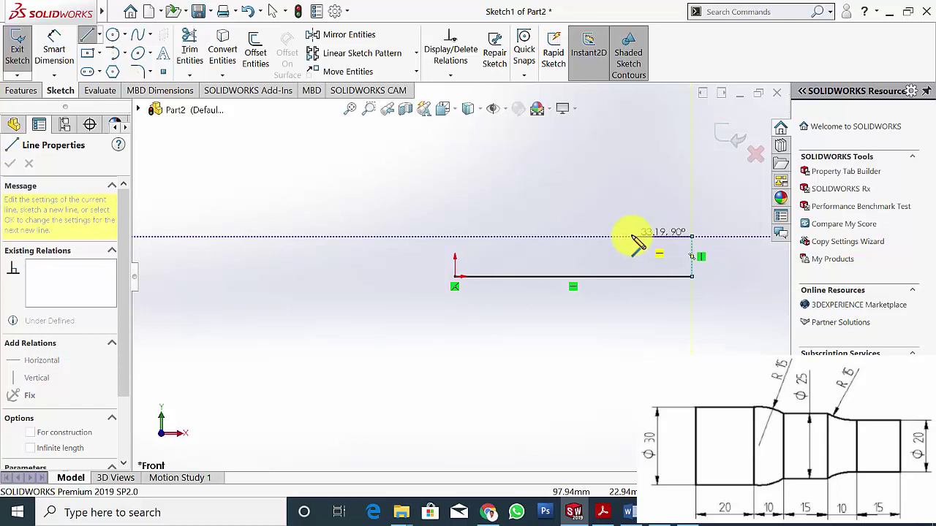
left_click(633, 237)
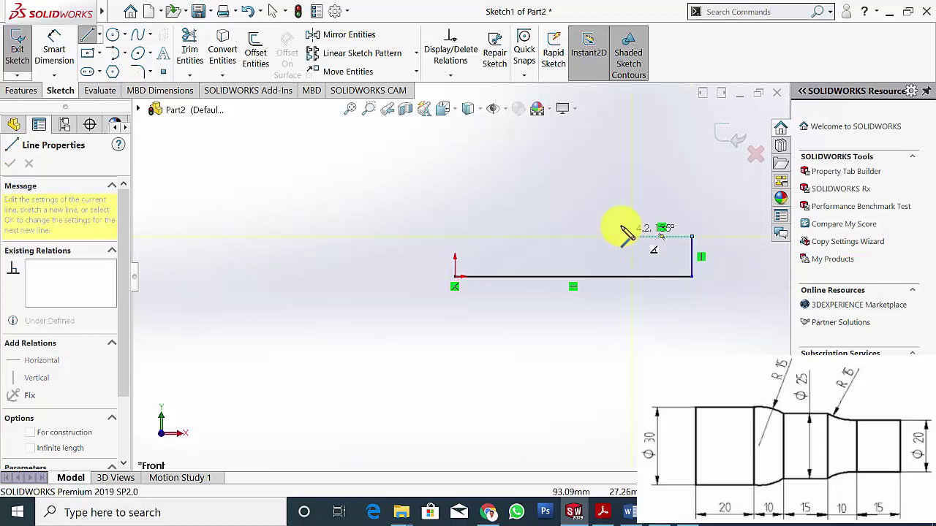
left_click(632, 236)
key("Escape")
Add a tangent arc from the end of the short top line.
left_click(113, 53)
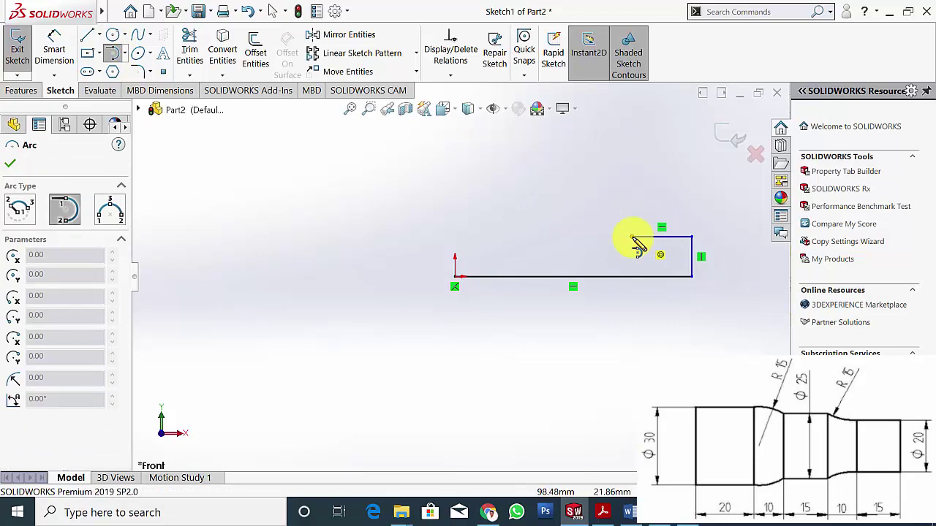
left_click(632, 237)
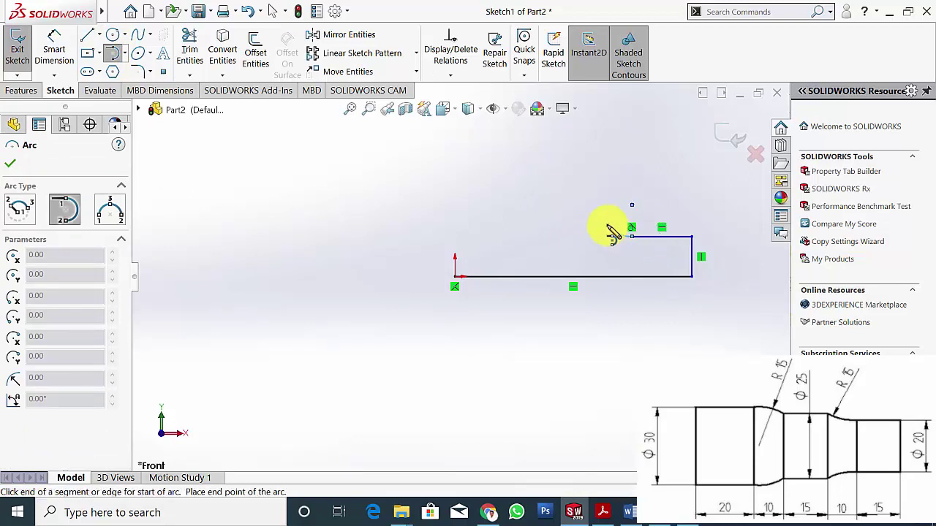
left_click(606, 226)
key("Escape")
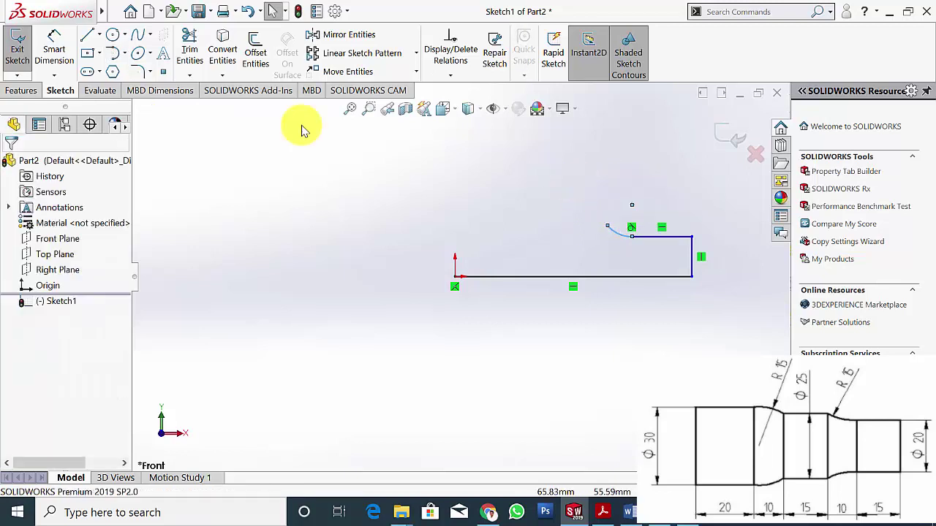
Add the middle step line, the rising arc and the top line, closing the profile at the origin.
left_click(87, 35)
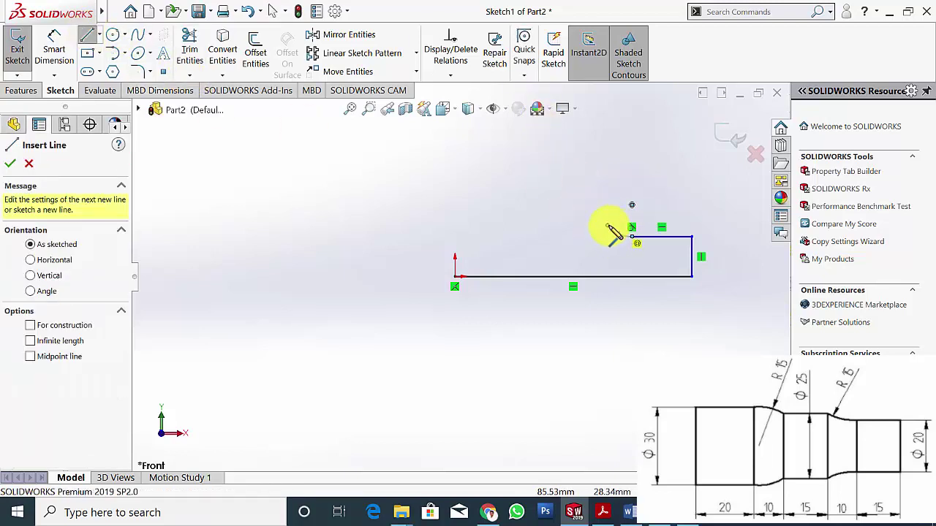
left_click(606, 229)
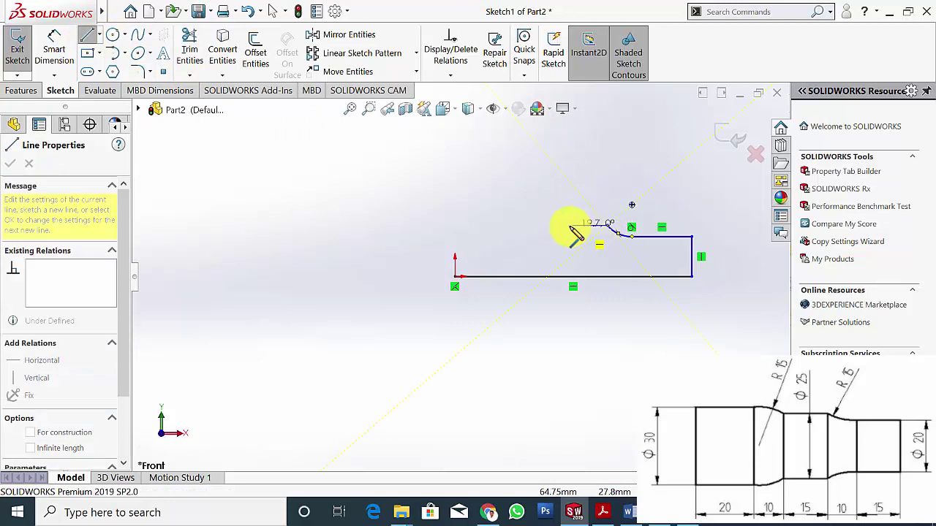
left_click(560, 226)
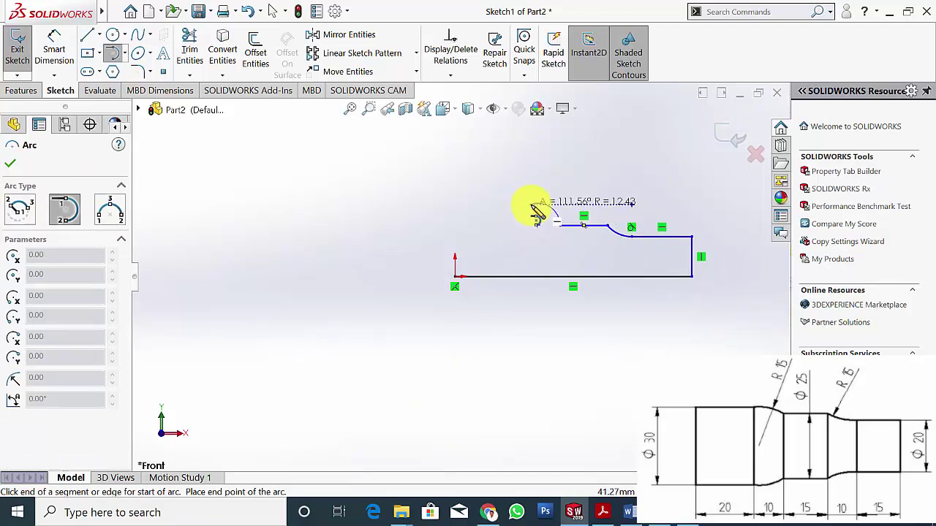
left_click(553, 200)
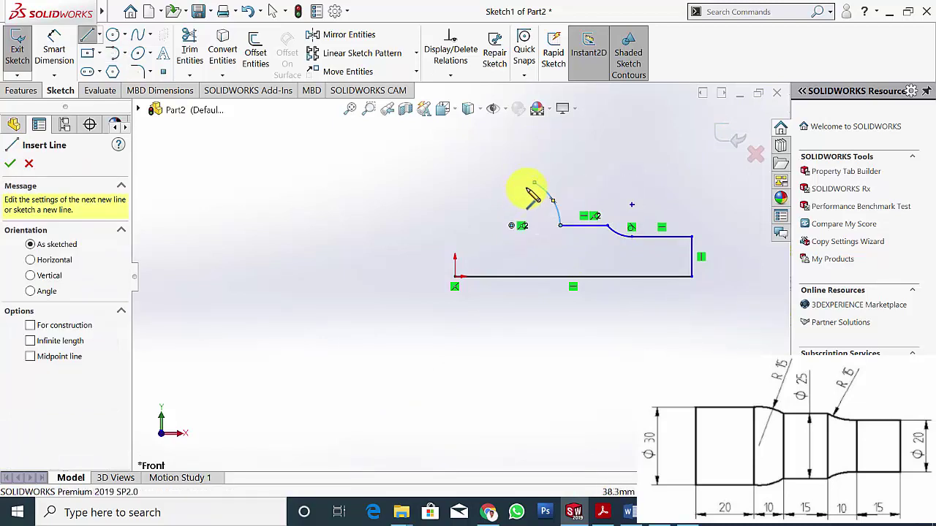
left_click(534, 183)
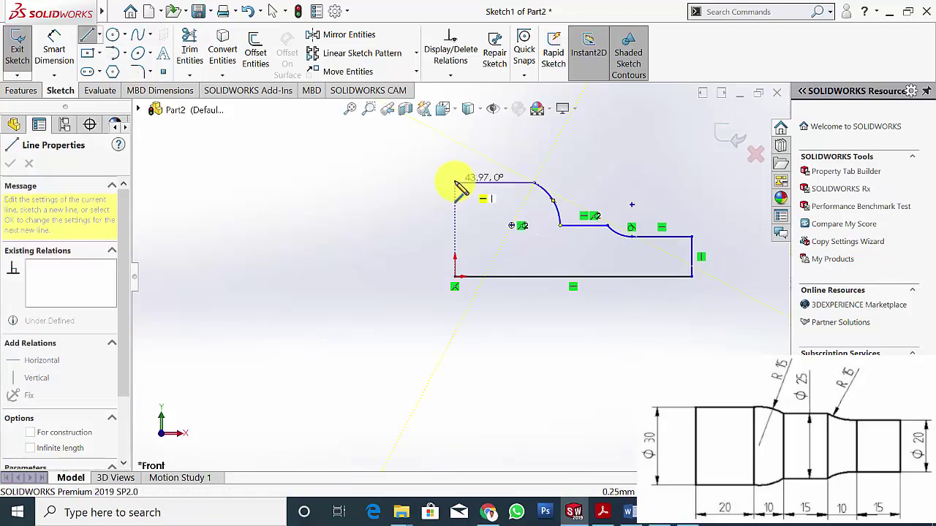
left_click(455, 183)
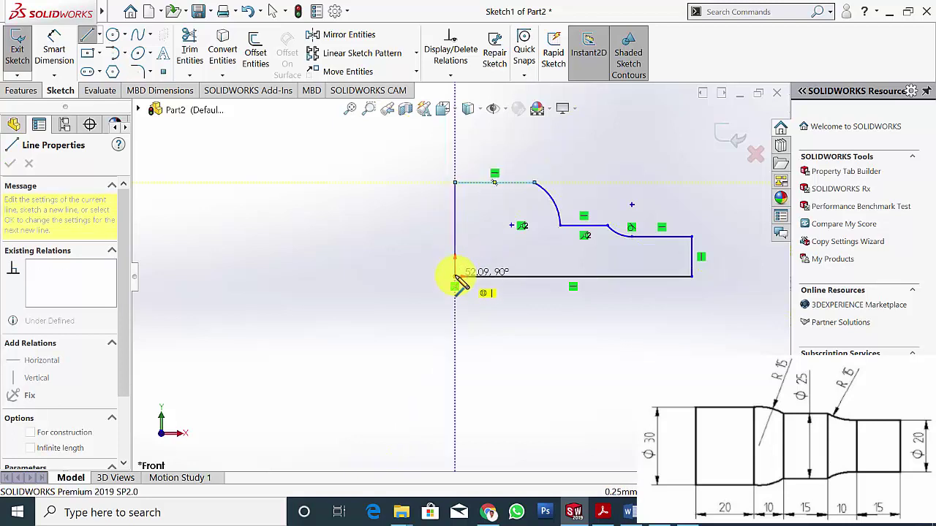
left_click(455, 277)
key("Escape")
left_click(50, 34)
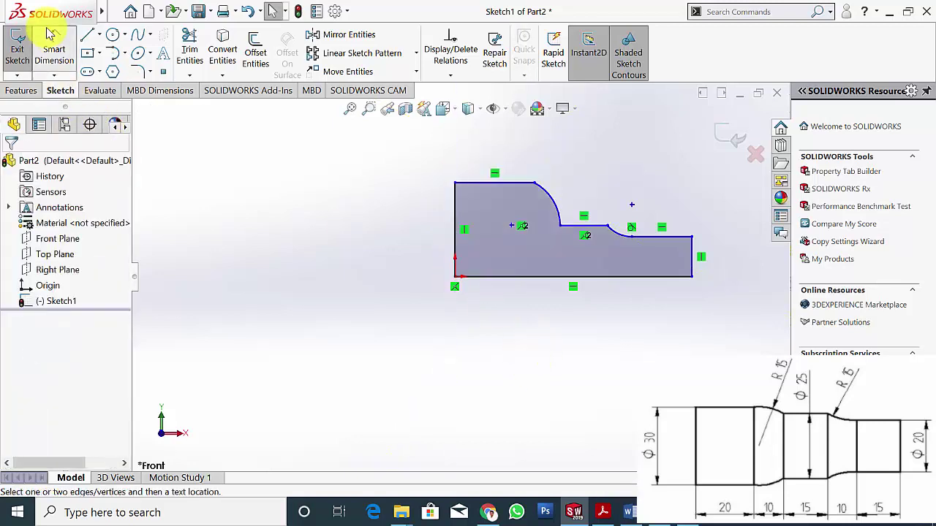
left_click(693, 268)
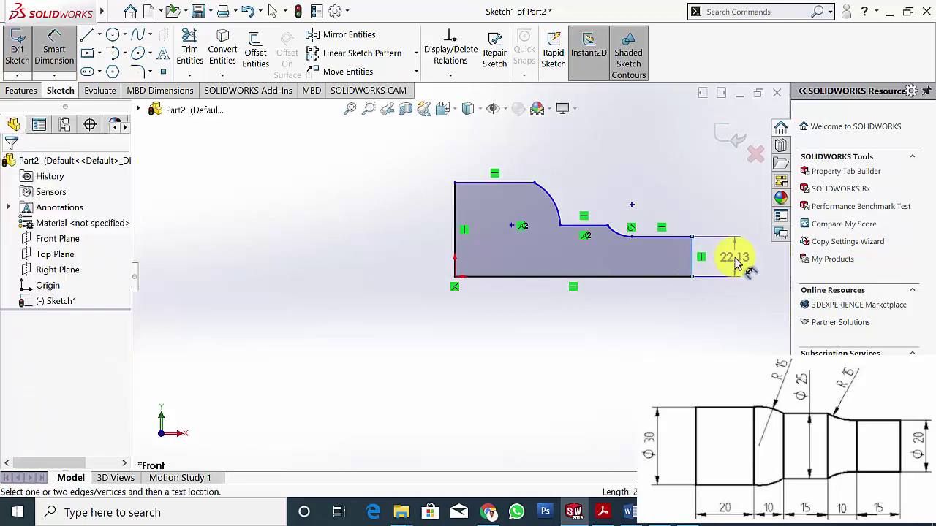
Dimension the right end height to 10 and the right step length to 15.
left_click(737, 264)
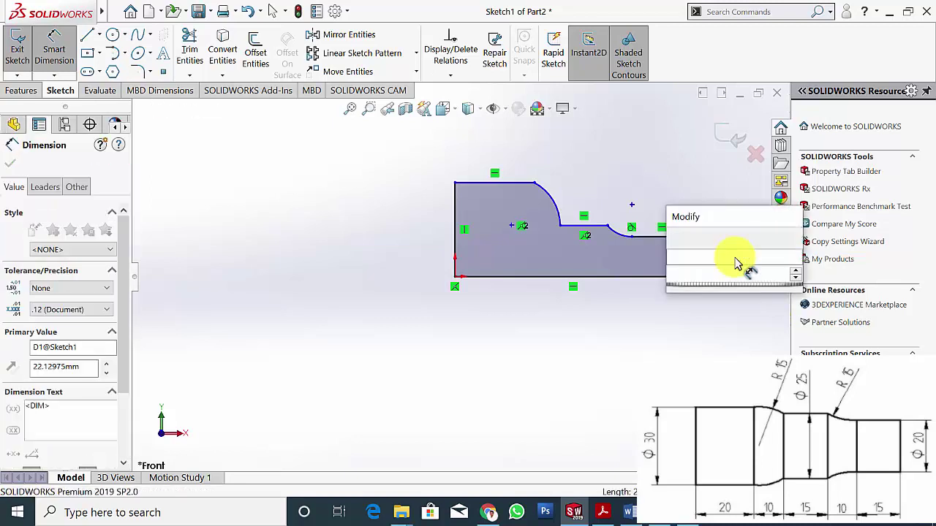
type("10")
key("Return")
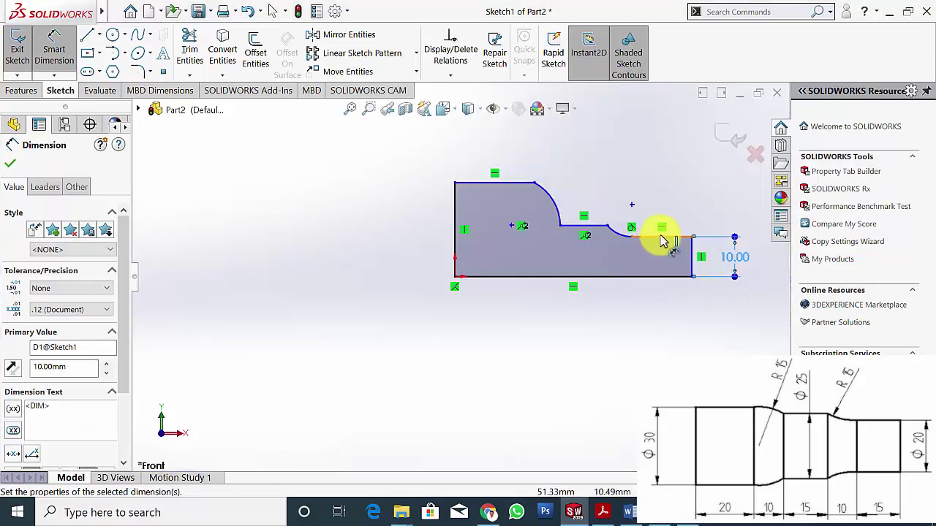
left_click(663, 242)
left_click(664, 346)
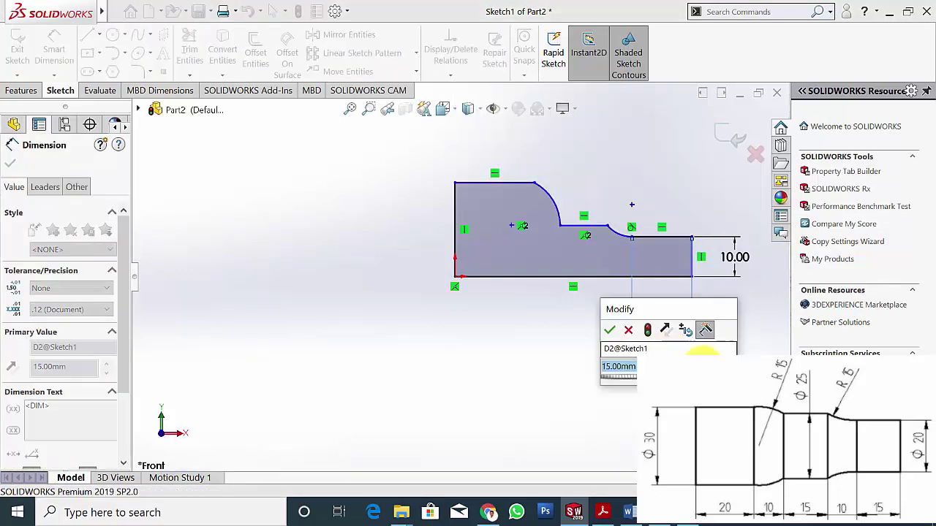
left_click(609, 330)
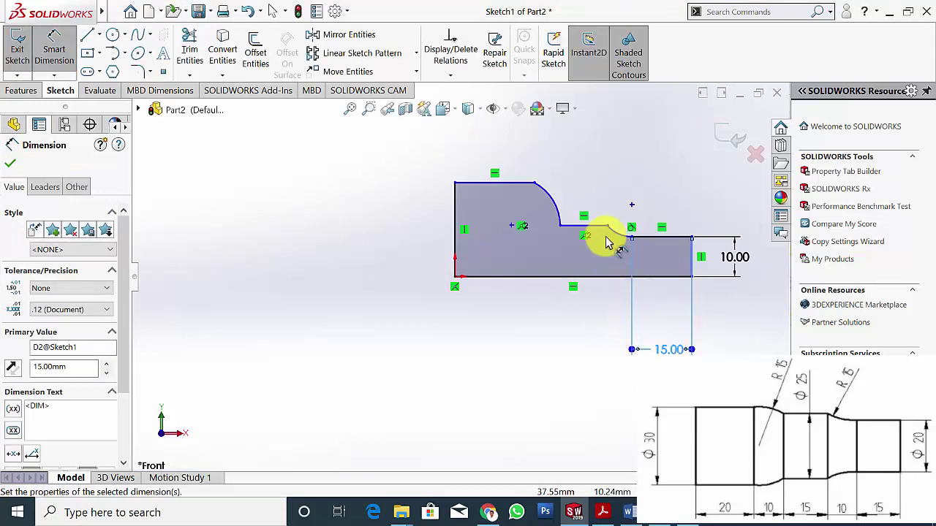
Give the small arc a 15 mm radius.
key("a")
left_click(631, 236)
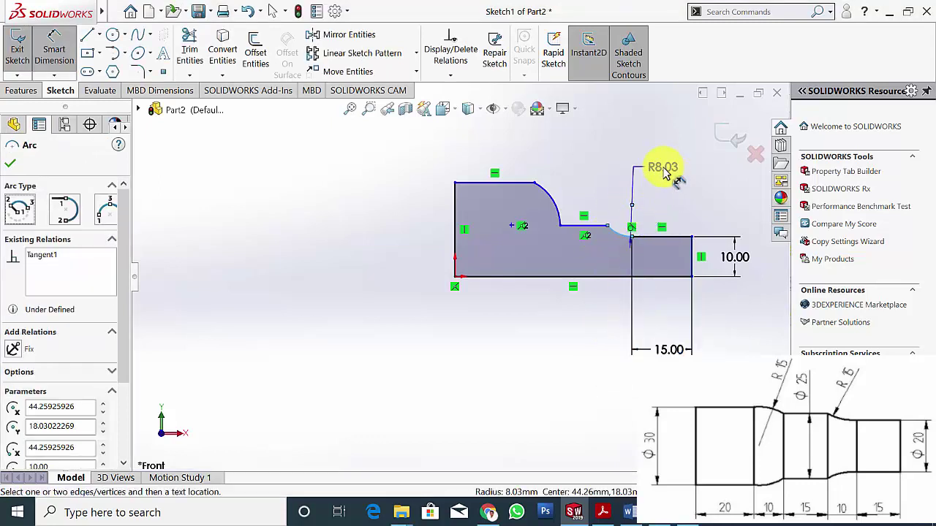
left_click(665, 172)
double_click(664, 168)
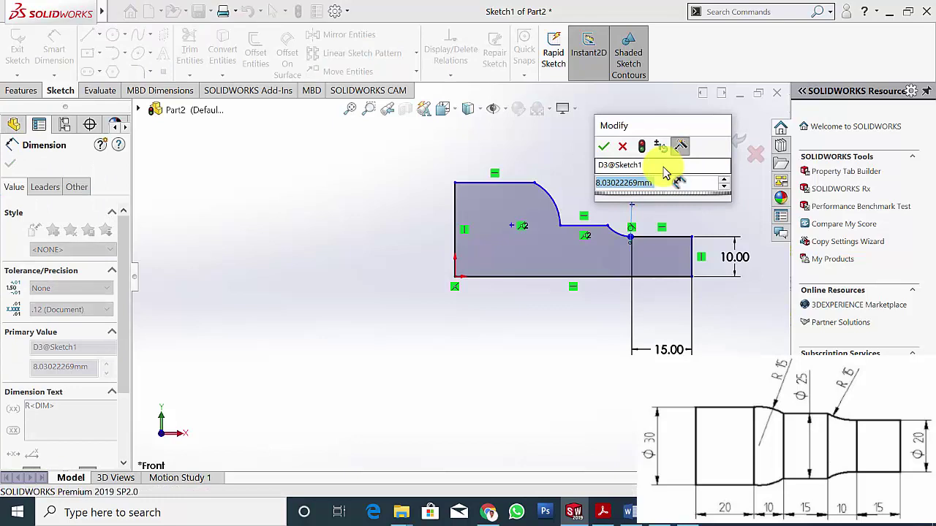
type("15")
key("Return")
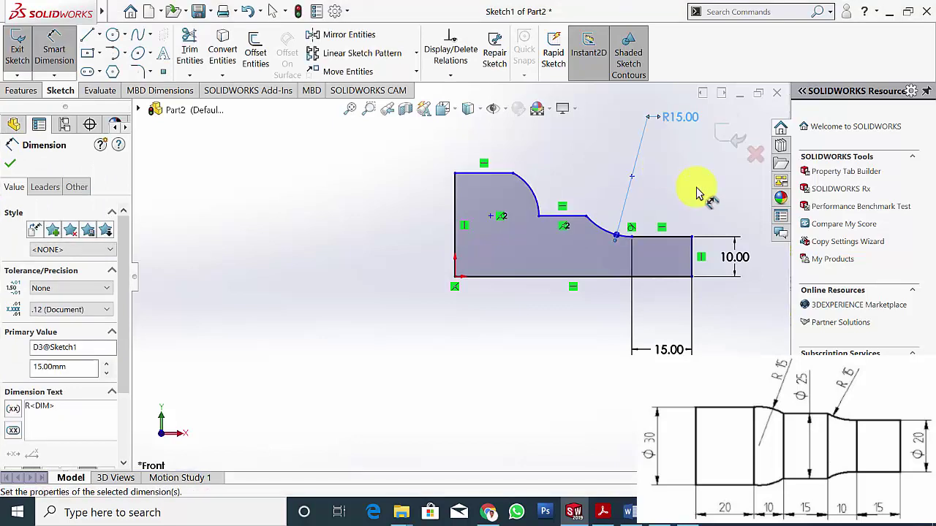
Set the middle step's height above the axis to 25/2 (12.50).
left_click(562, 217)
left_click(554, 278)
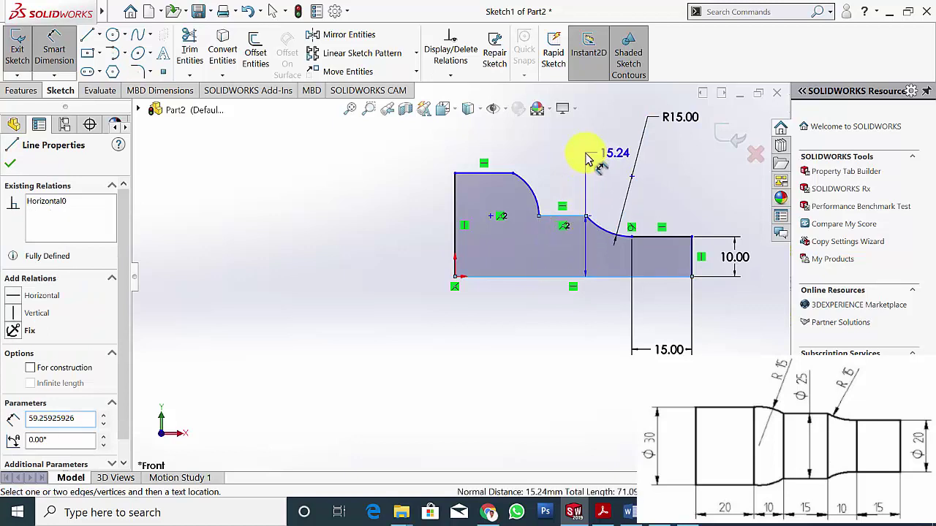
left_click(585, 153)
type("25/")
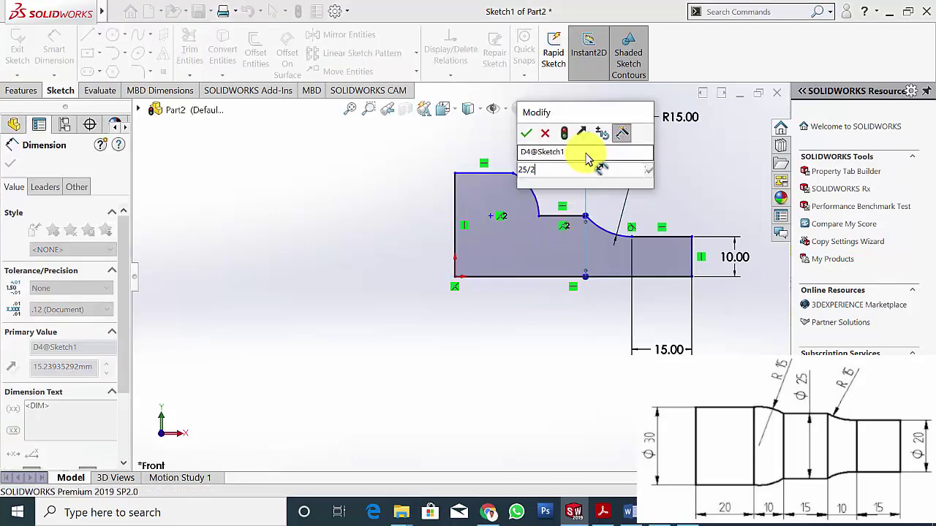
type("2")
key("Return")
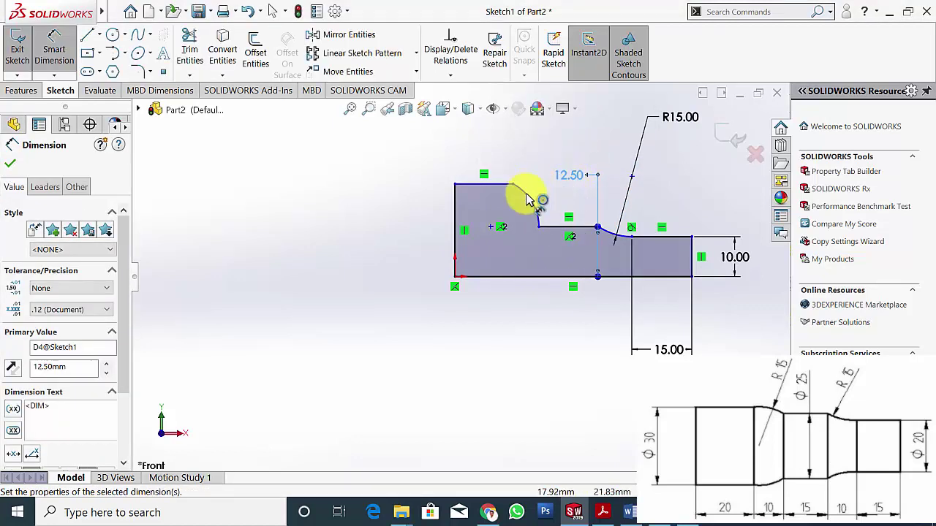
Try a 15 mm radius on the larger arc, then undo it back to R12.14.
left_click(530, 199)
left_click(582, 148)
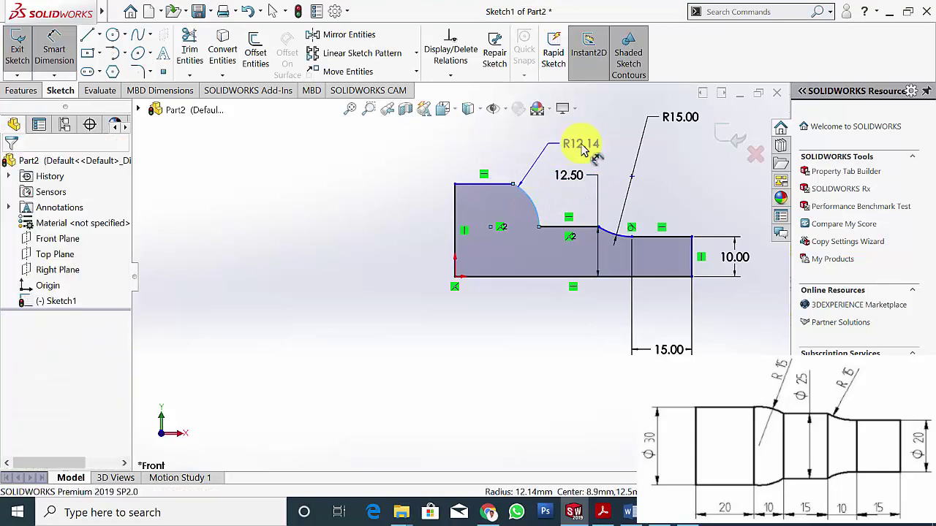
type("15")
key("Return")
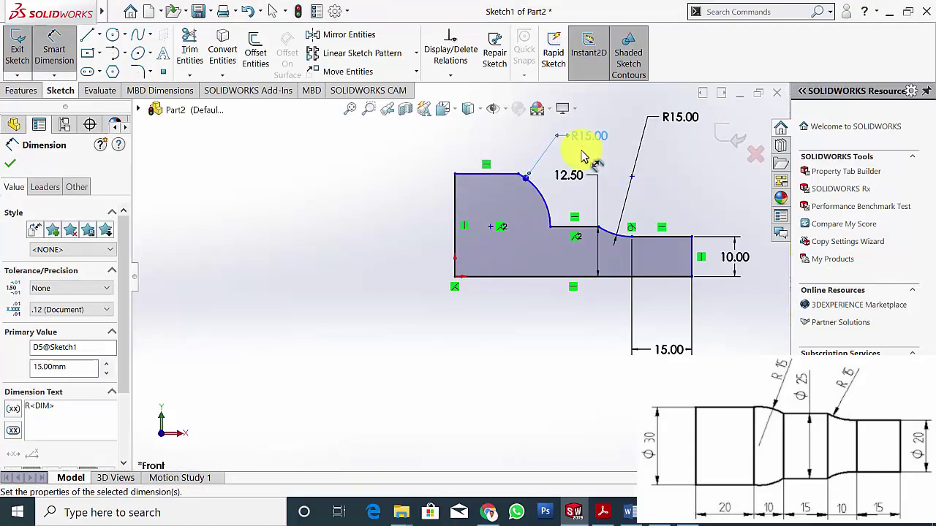
key("ctrl+z")
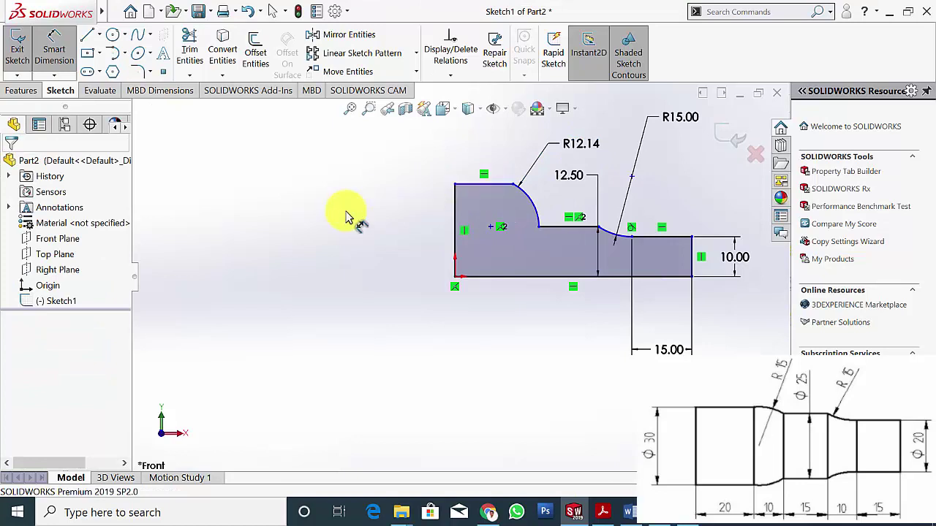
Dimension the first step 15.00 high and 20.00 long.
left_click(479, 189)
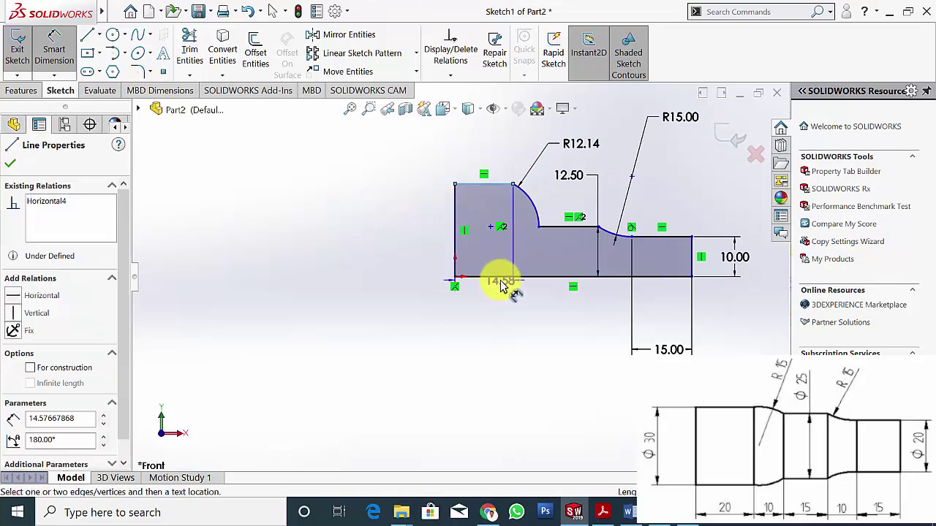
left_click(516, 276)
left_click(424, 230)
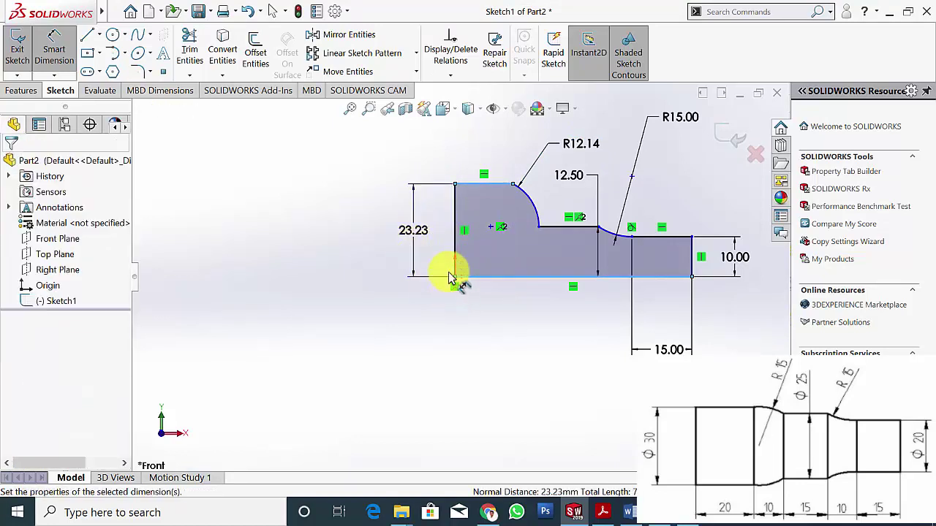
type("15")
key("Return")
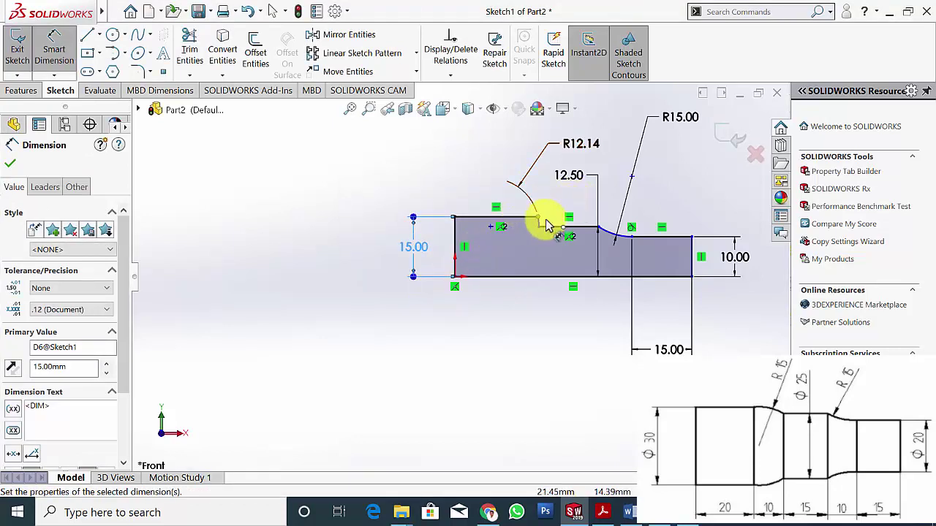
left_click(11, 166)
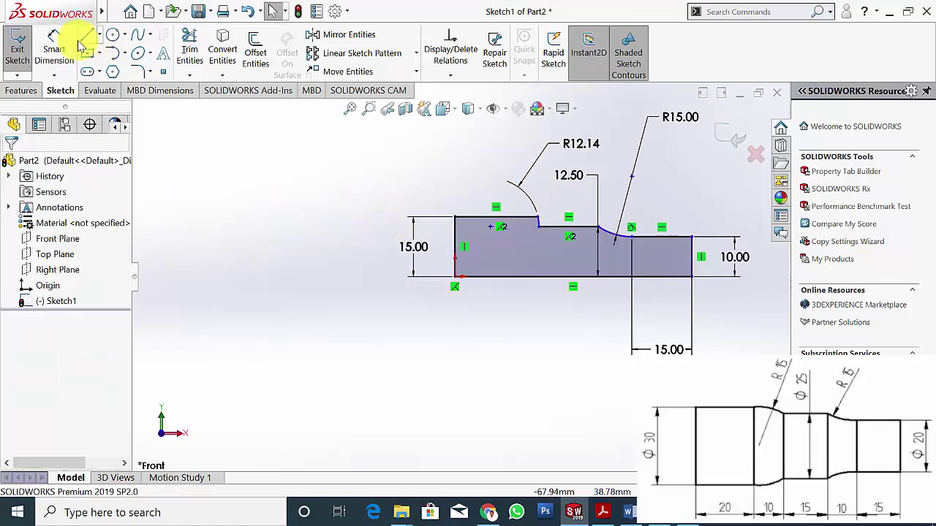
left_click(54, 45)
left_click(510, 253)
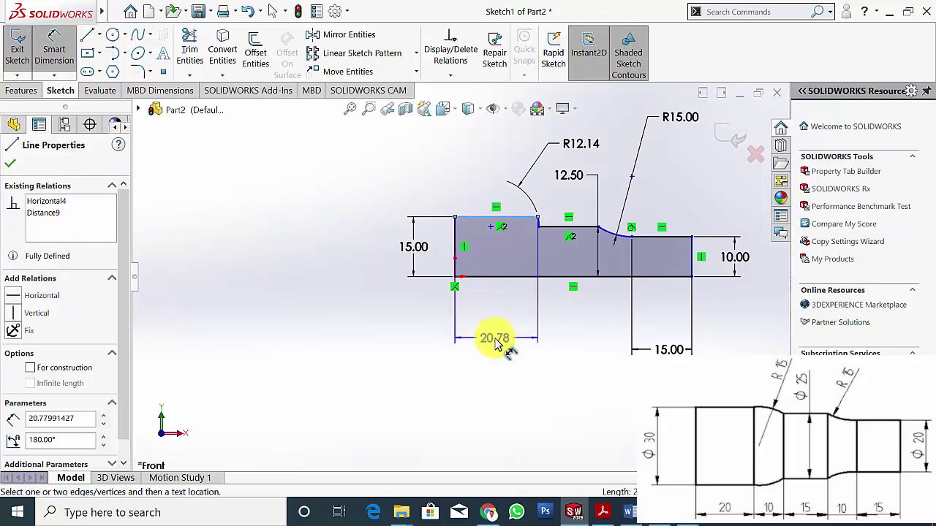
left_click(495, 341)
type("20")
key("Return")
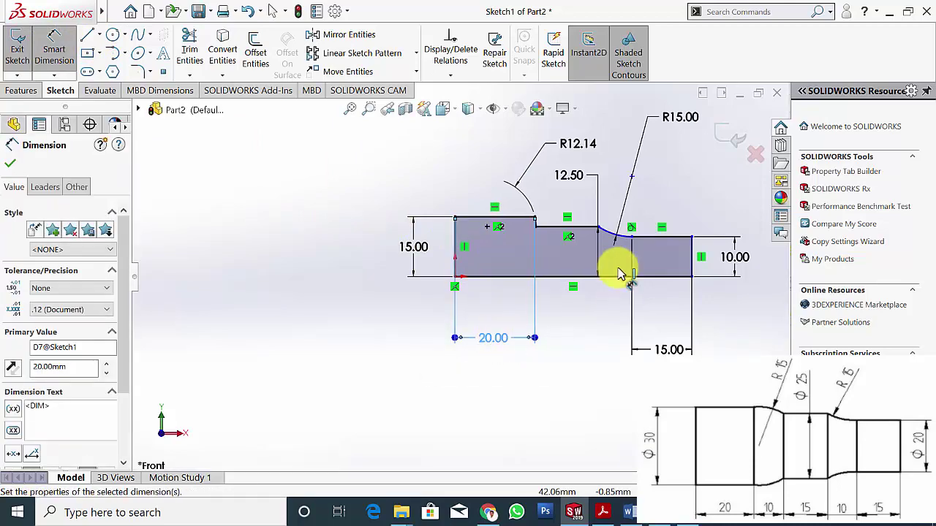
Add a driven 0.26 dimension from the step corner to the arc end.
scroll(536, 227, "down", 5)
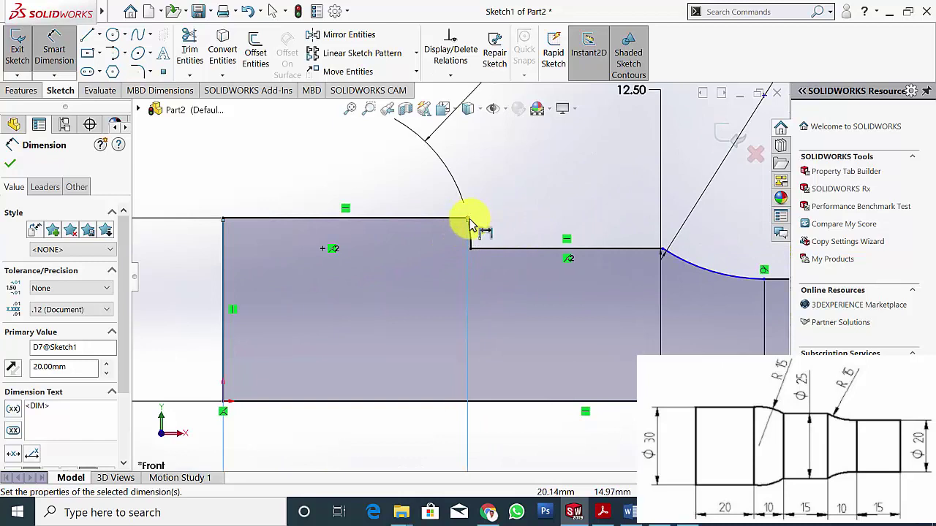
left_click(468, 219)
mouse_move(473, 254)
left_mouse_down()
mouse_move(429, 412)
mouse_move(455, 441)
mouse_move(491, 449)
left_mouse_up()
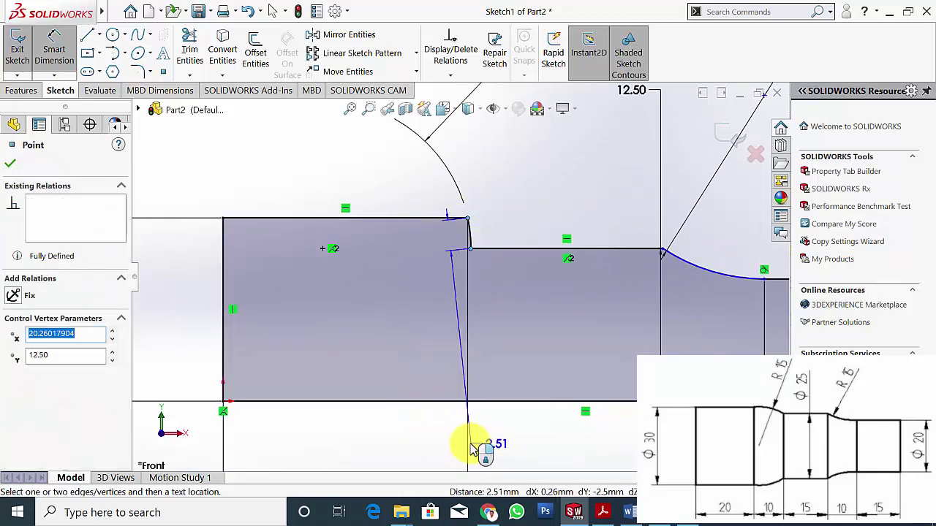
left_click(494, 450)
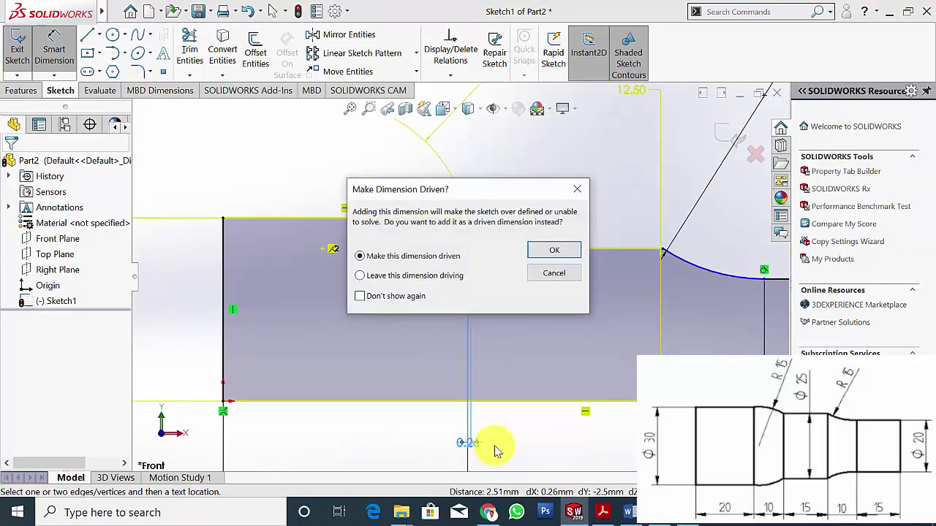
key("Return")
key("Escape")
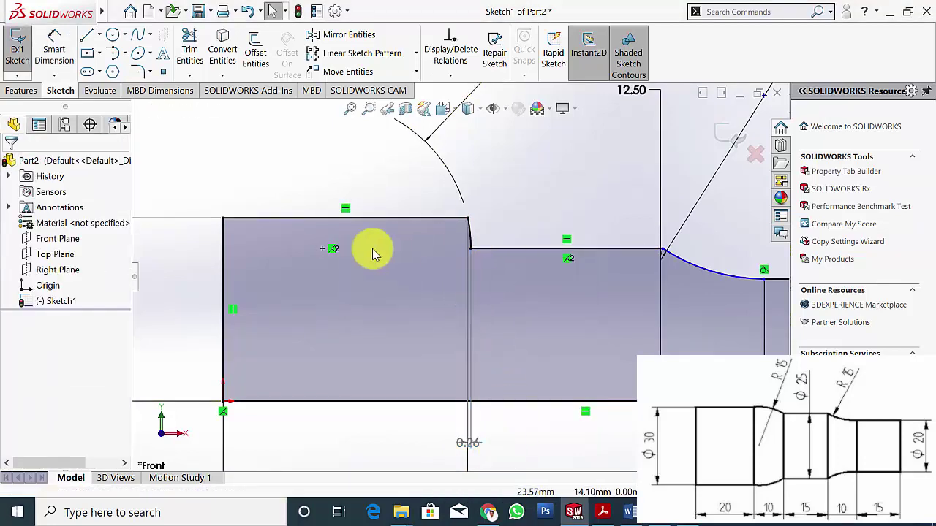
Delete the stray point's Coincident2 relation after the point itself can't be deleted.
left_click(334, 249)
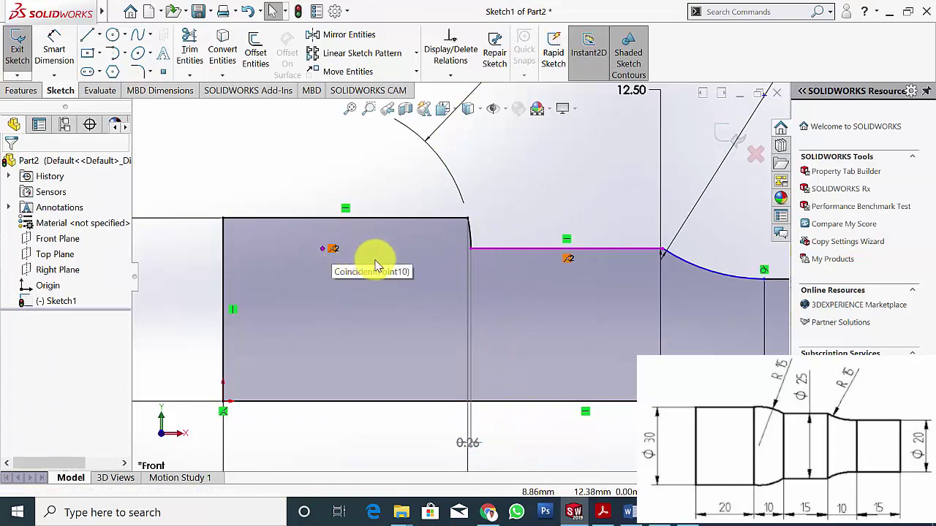
left_click(323, 250)
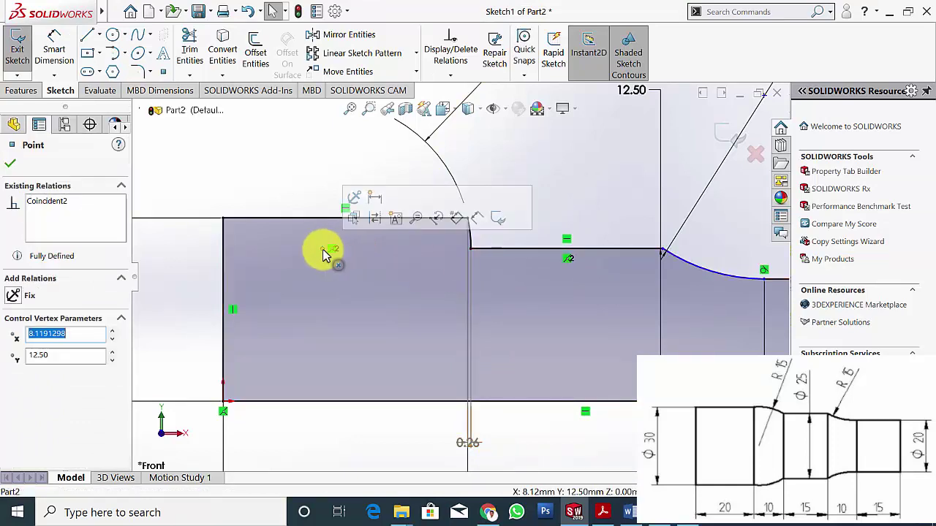
key("Delete")
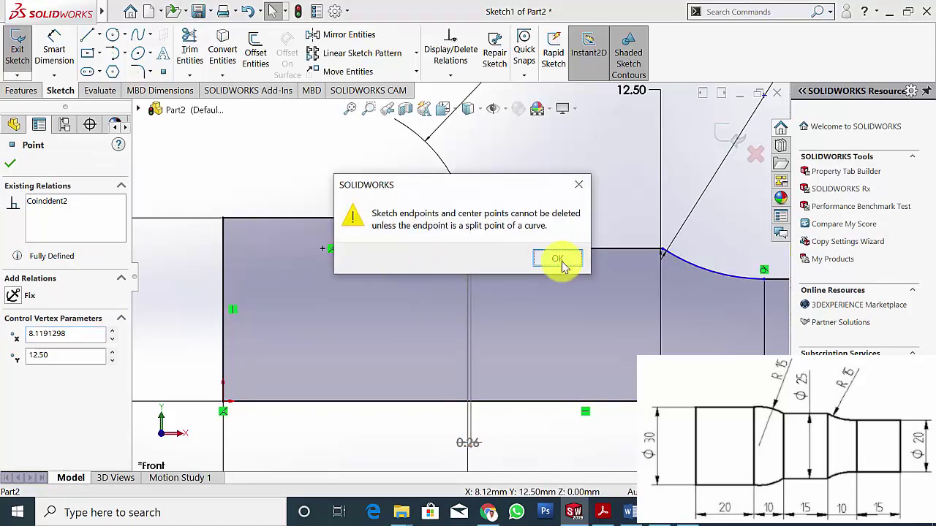
left_click(578, 184)
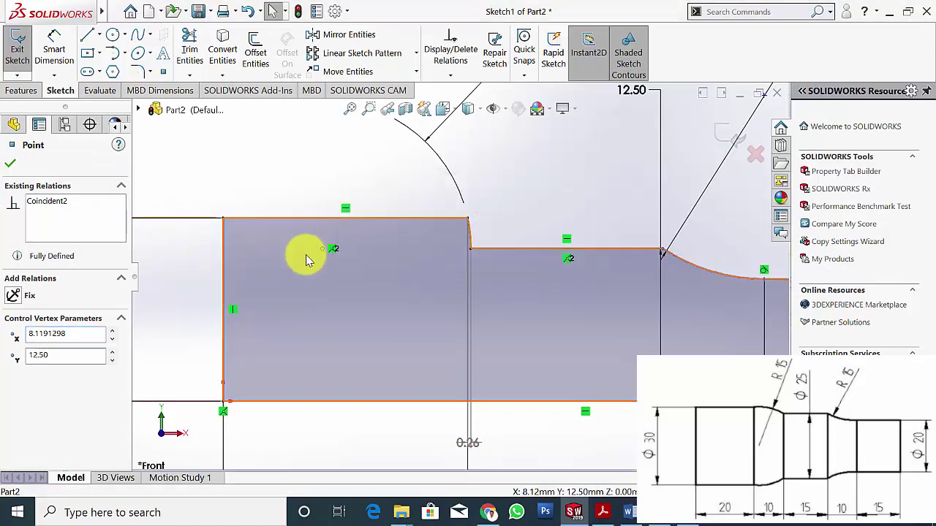
left_click(51, 201)
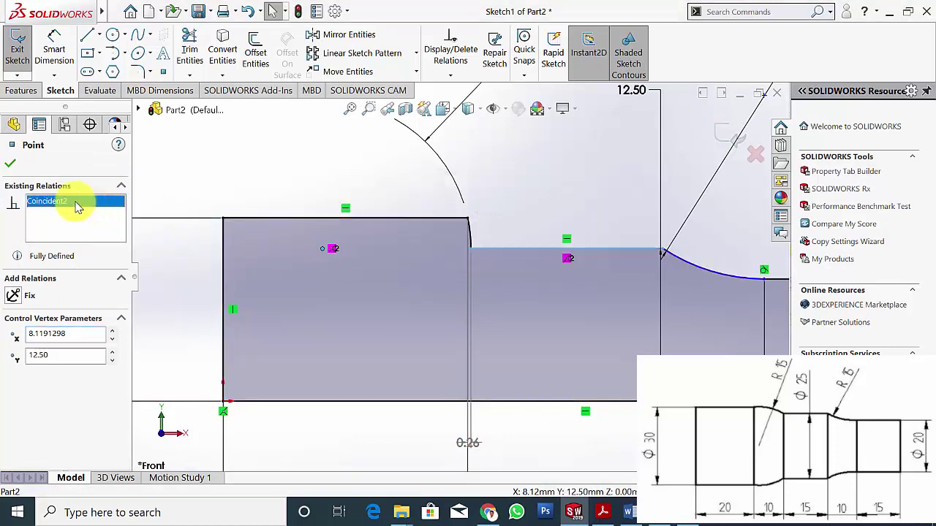
key("Delete")
left_click(11, 167)
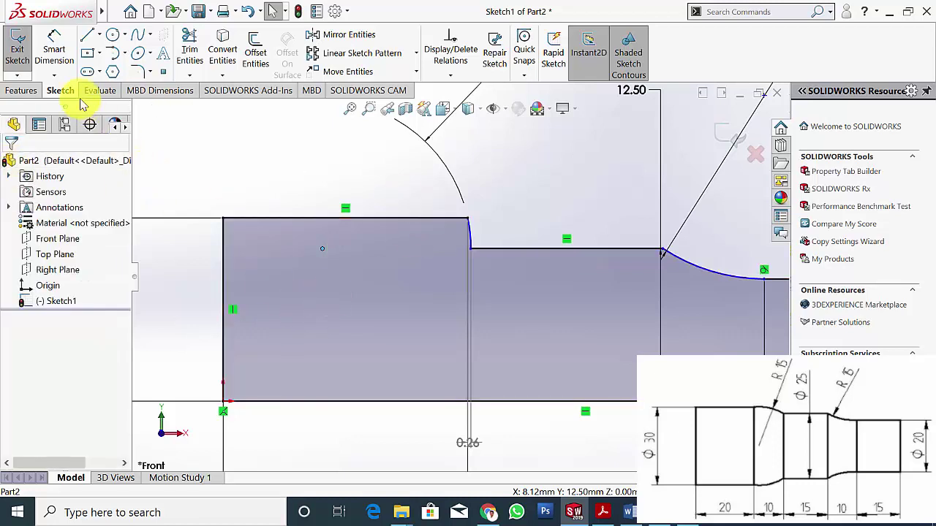
Set the distance from the upper arc endpoint to the lower corner to 10.00.
left_click(54, 49)
left_click(469, 219)
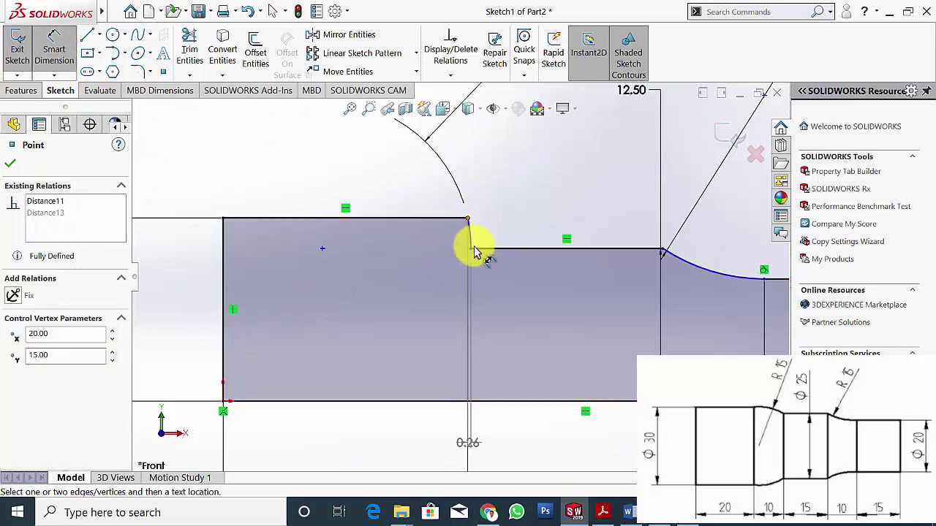
left_click(474, 250)
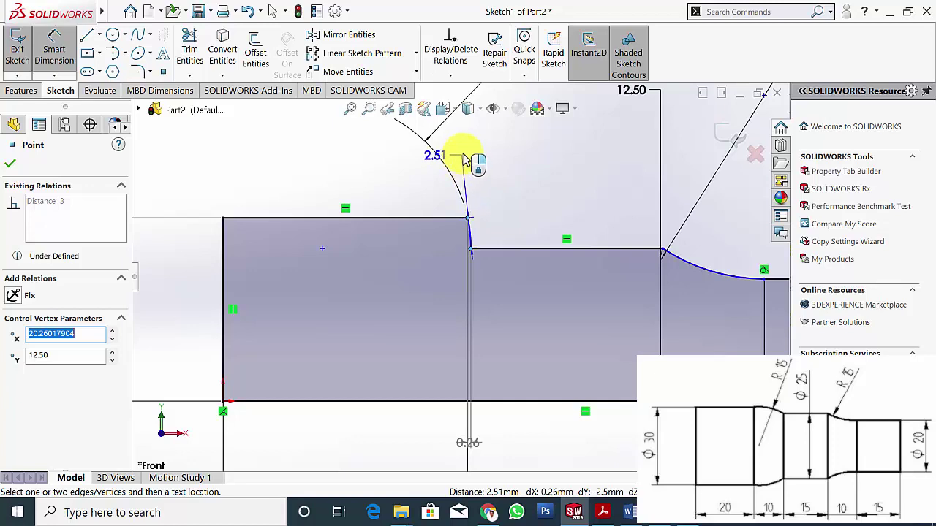
left_click(470, 203)
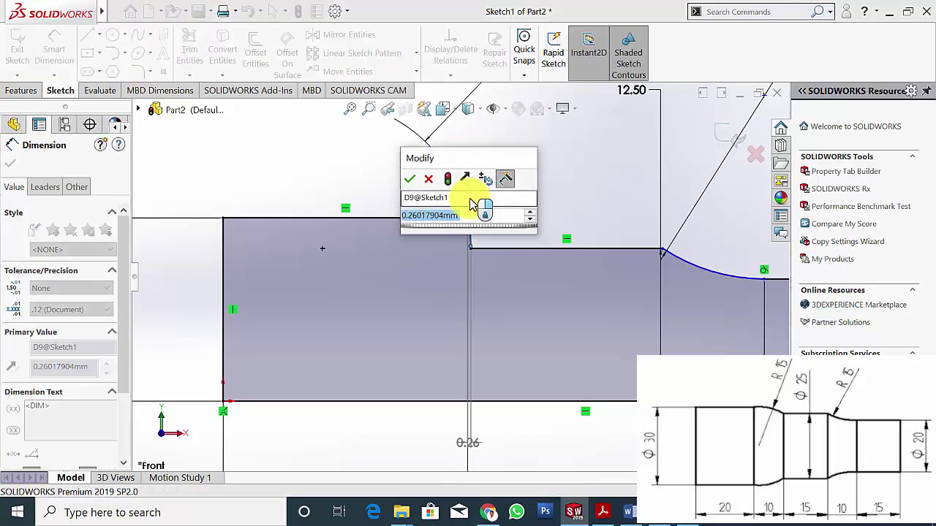
type("10")
key("Return")
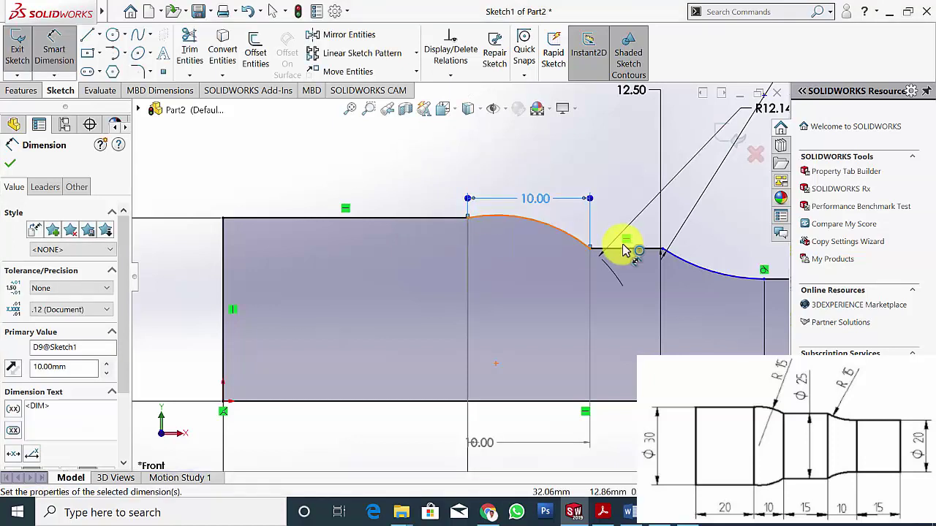
left_click(11, 166)
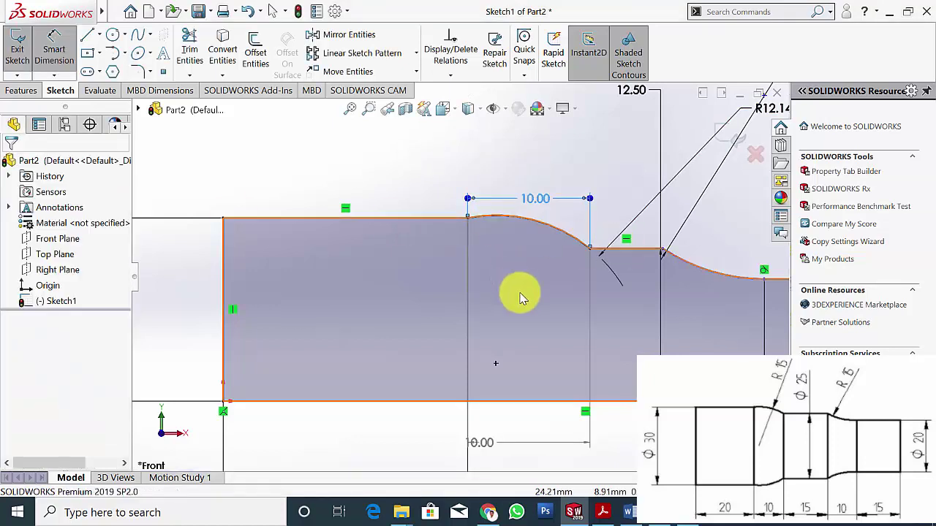
scroll(541, 289, "up", 3)
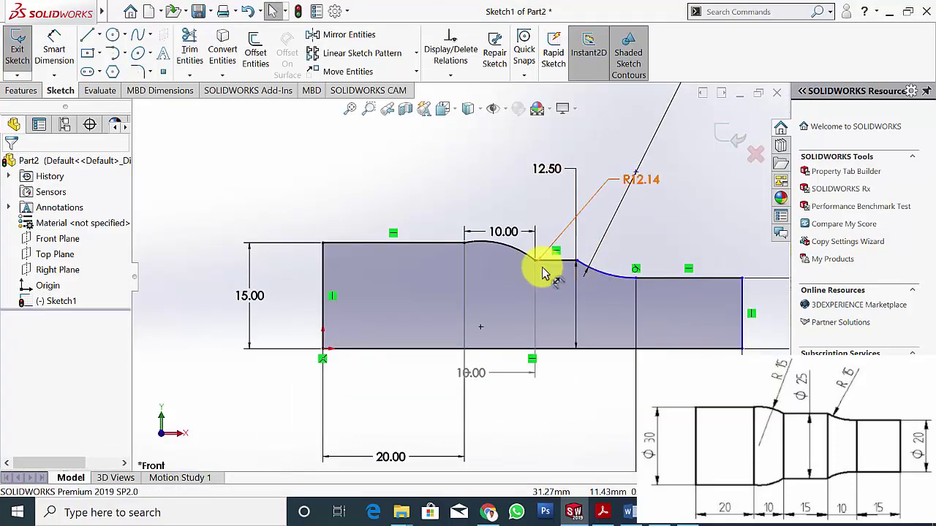
Dimension the short horizontal line after the arc to 15.00 and fit the sketch in view.
left_click(58, 55)
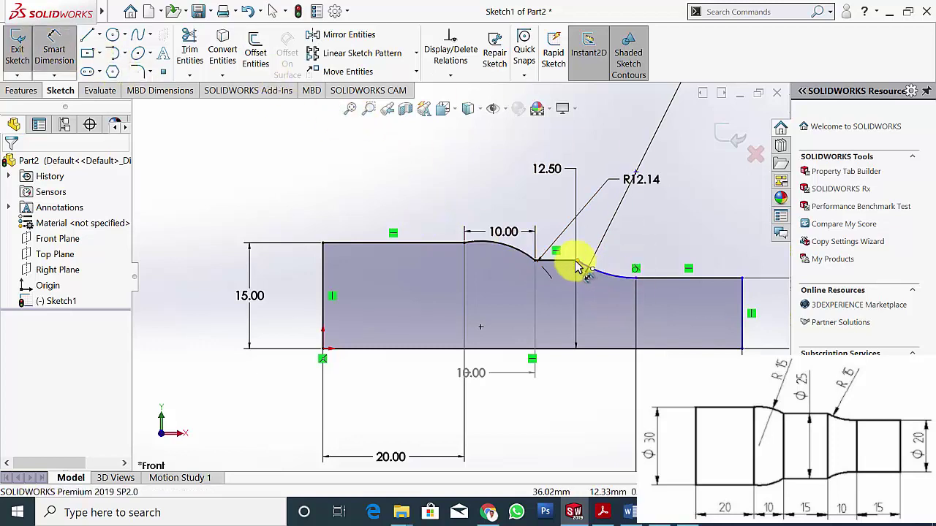
left_click(568, 265)
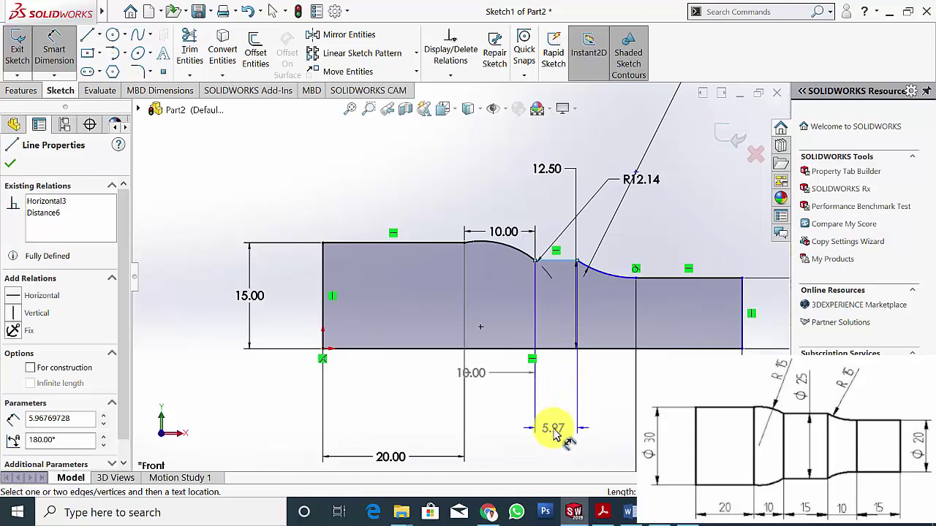
left_click(553, 432)
type("15")
key("Return")
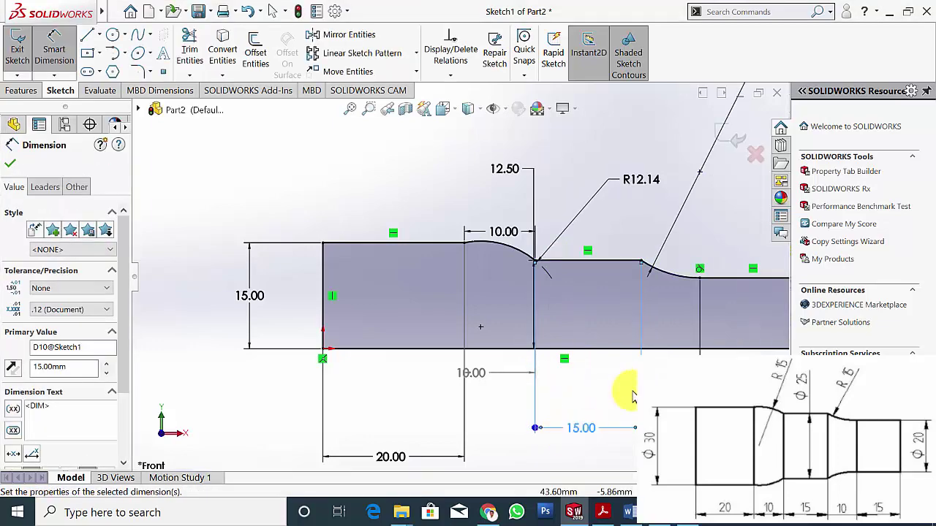
key("f")
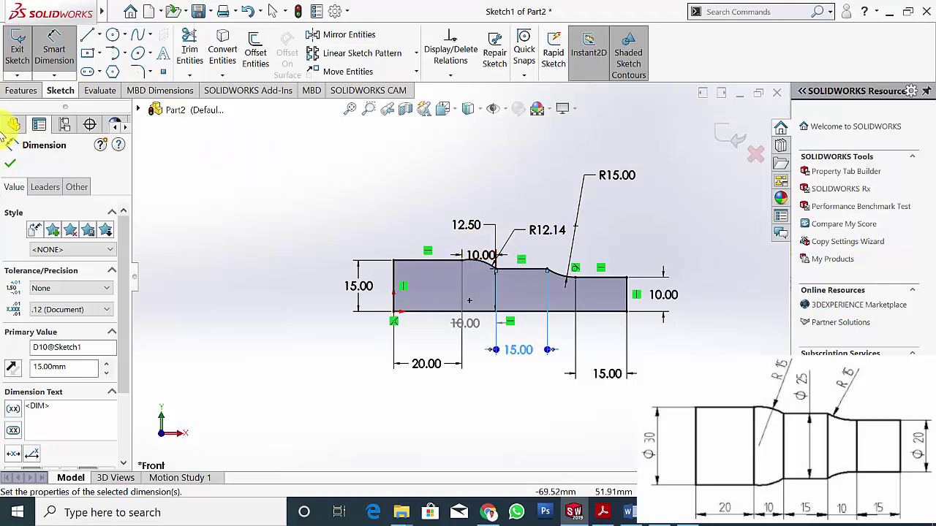
left_click(15, 126)
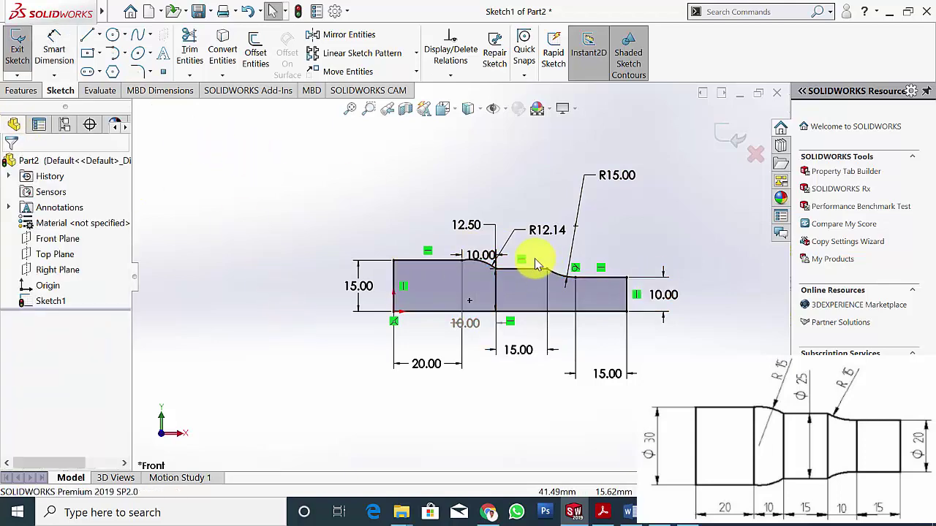
scroll(538, 261, "down", 3)
scroll(485, 288, "up", 3)
scroll(531, 316, "up", 1)
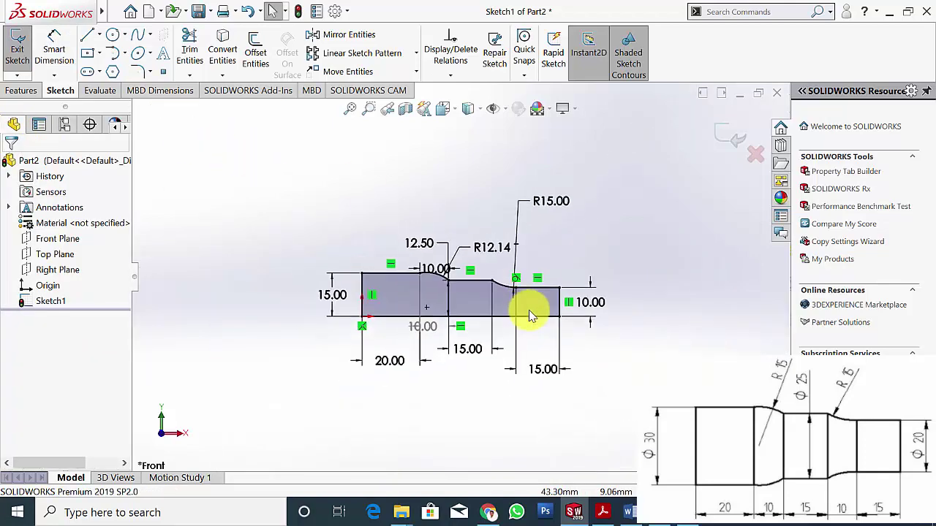
Exit the sketch and revolve it 360° around the bottom line, creating Revolve1.
left_click(729, 133)
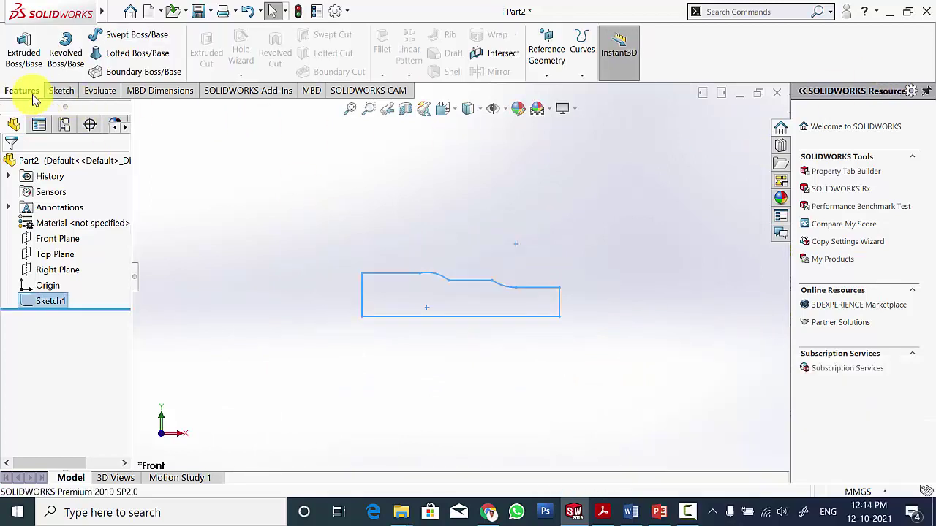
left_click(65, 51)
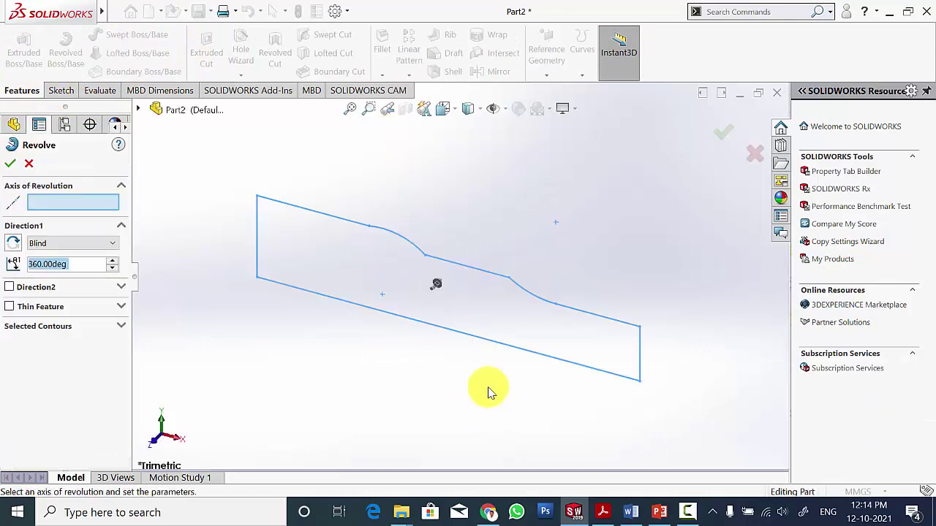
left_click(482, 340)
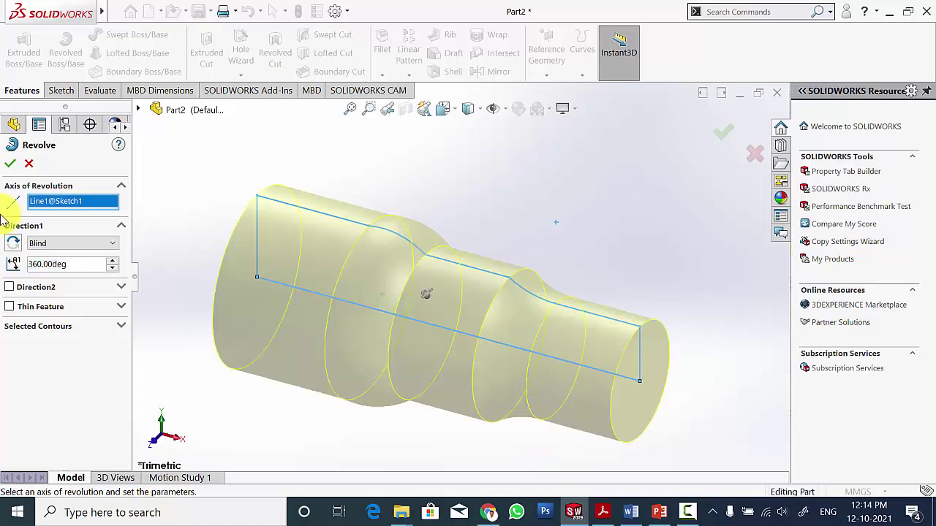
left_click(9, 164)
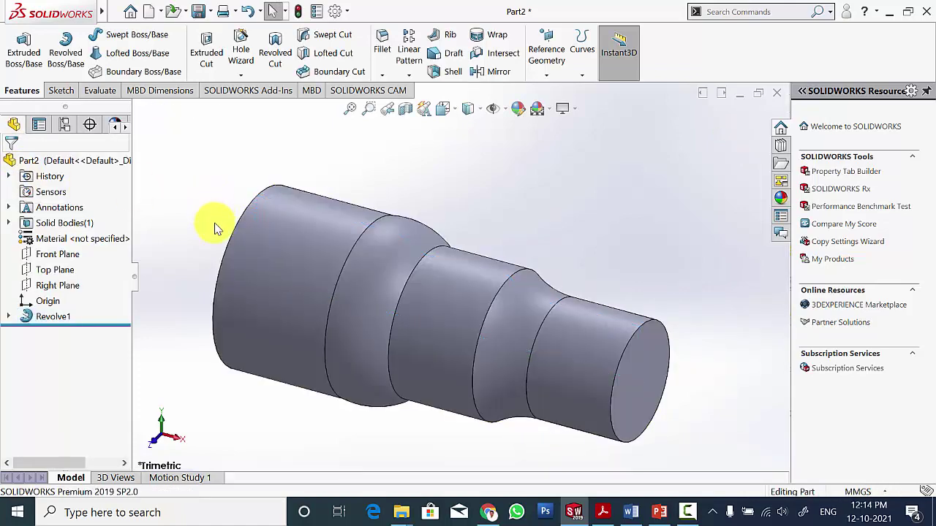
middle_click_drag(216, 228, 330, 299)
scroll(307, 294, "up", 3)
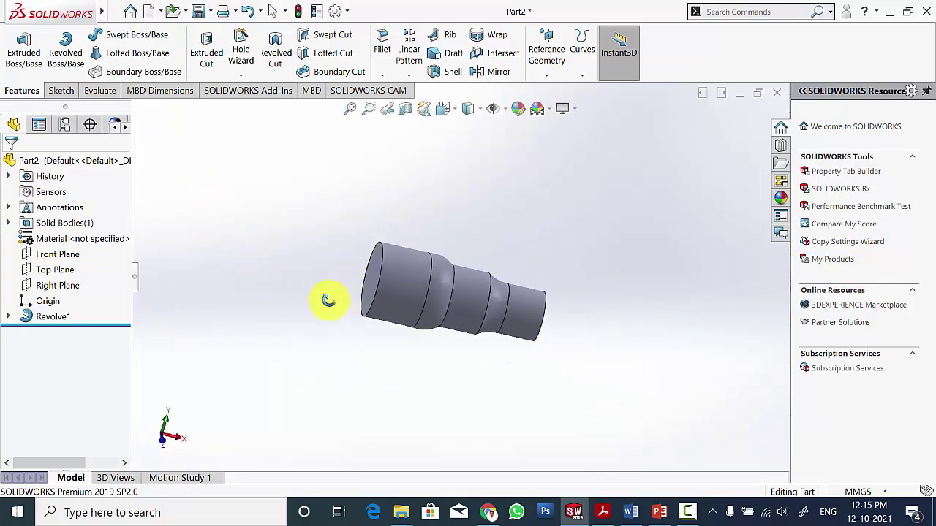
Apply 1060 Alloy, then pick and apply 6061 Alloy from the material library.
right_click(67, 240)
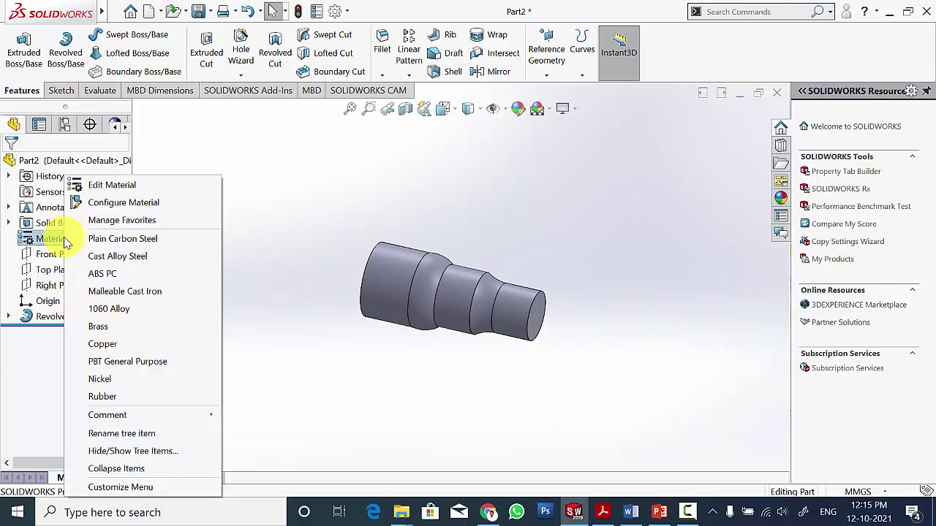
left_click(109, 308)
right_click(58, 238)
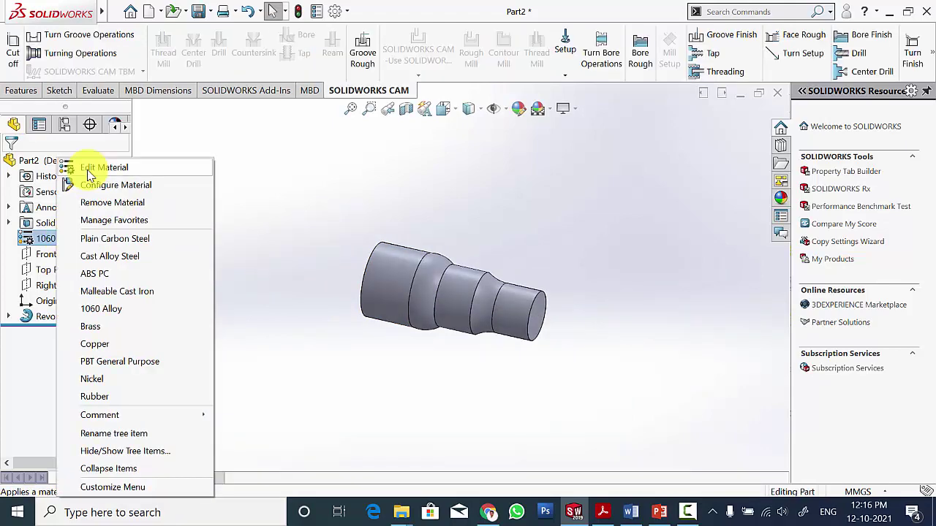
left_click(87, 174)
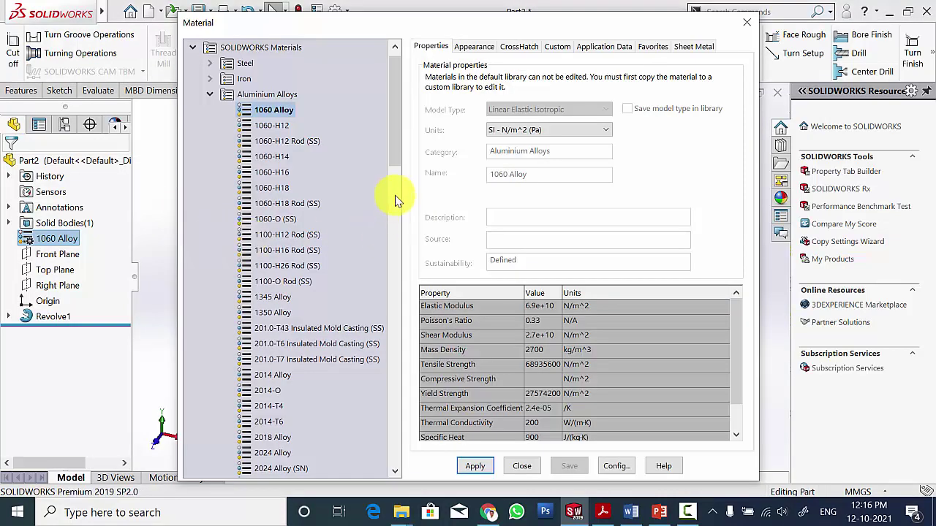
scroll(393, 135, "down", 1)
left_click_drag(393, 135, 397, 359)
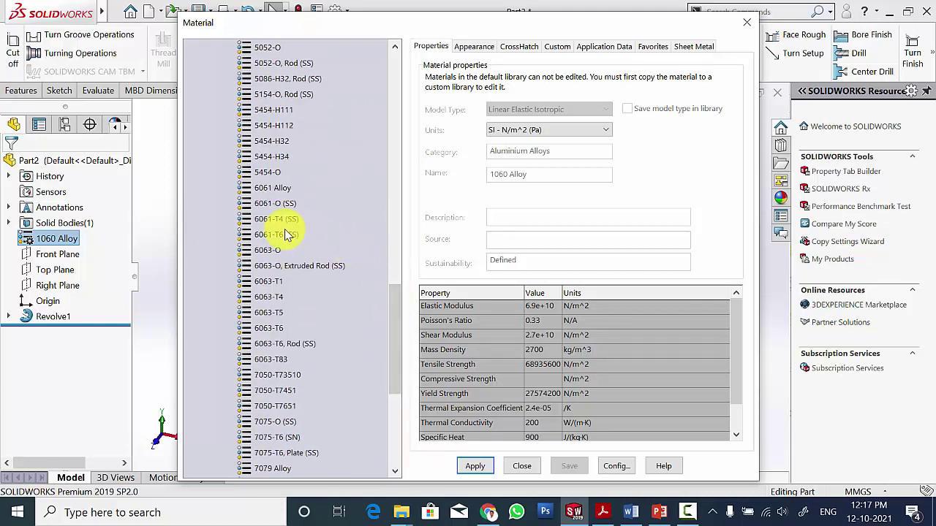
left_click(277, 188)
left_click(477, 468)
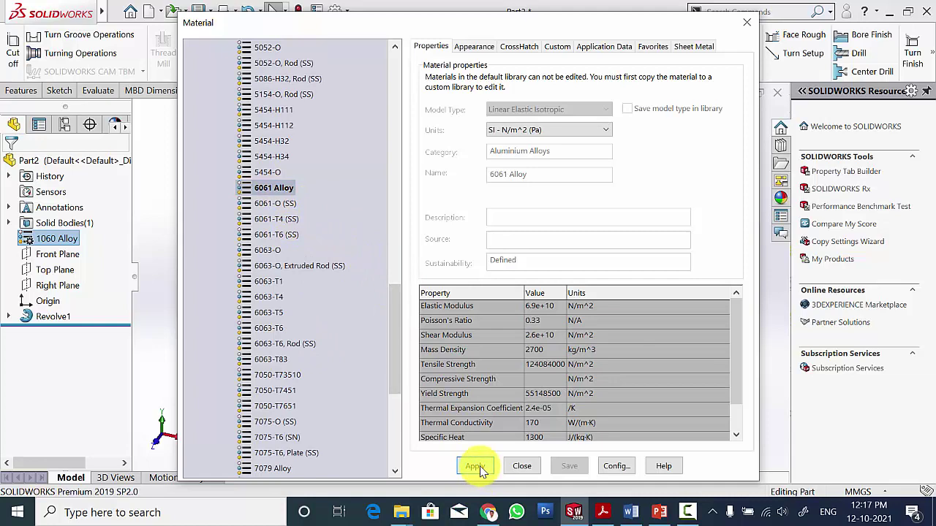
left_click(521, 468)
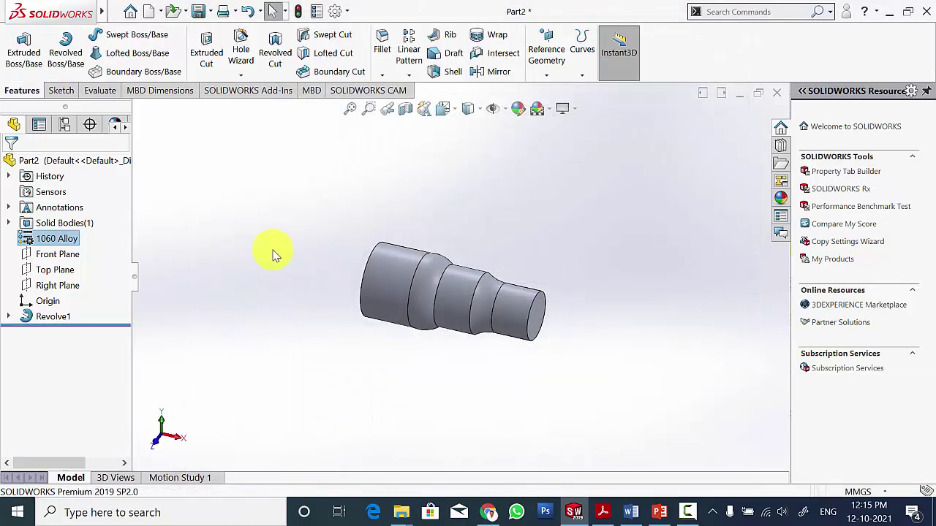
left_click(207, 222)
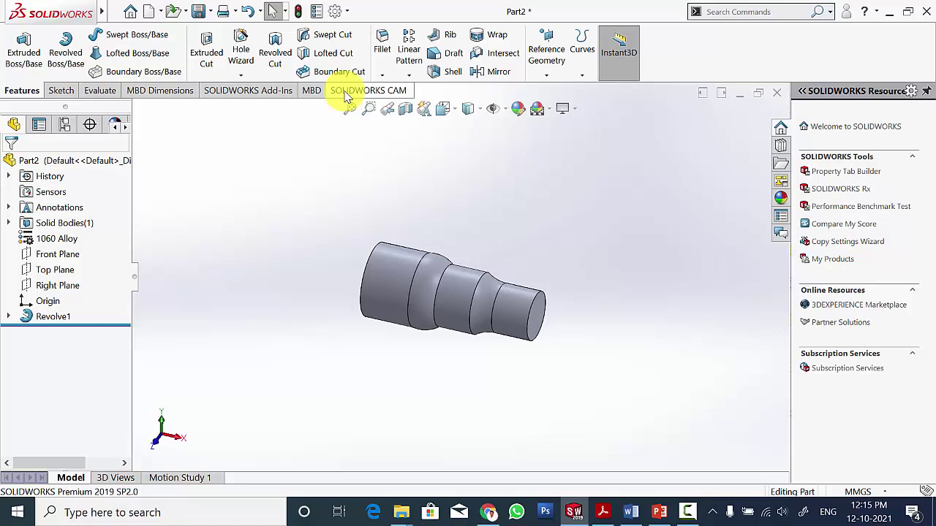
left_click(350, 12)
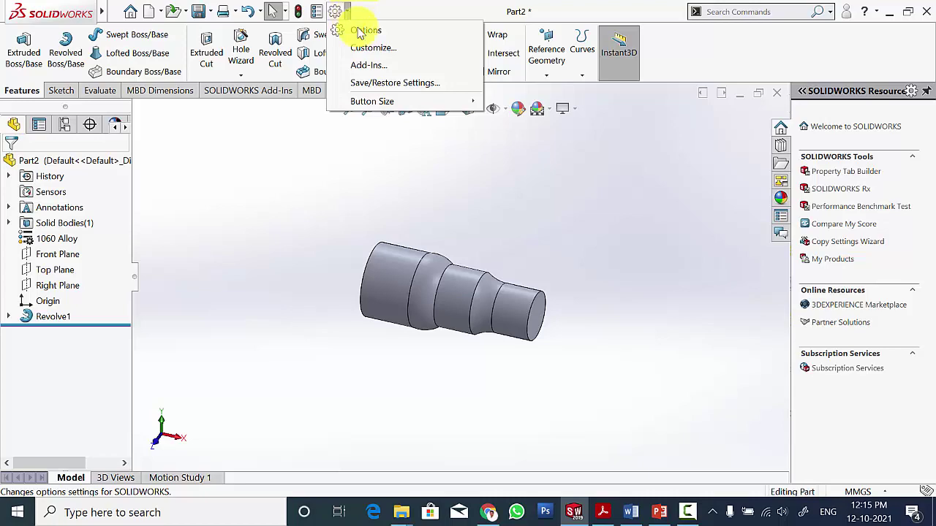
left_click(369, 65)
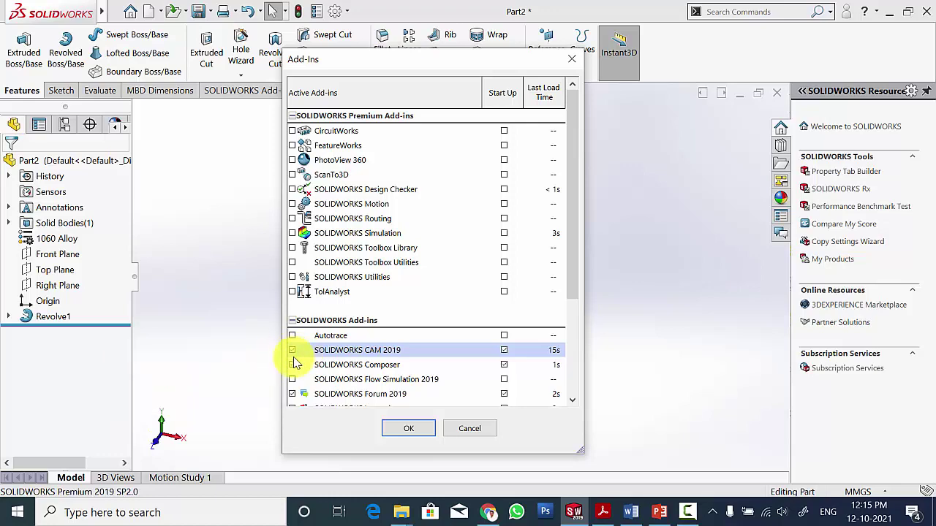
left_click(412, 431)
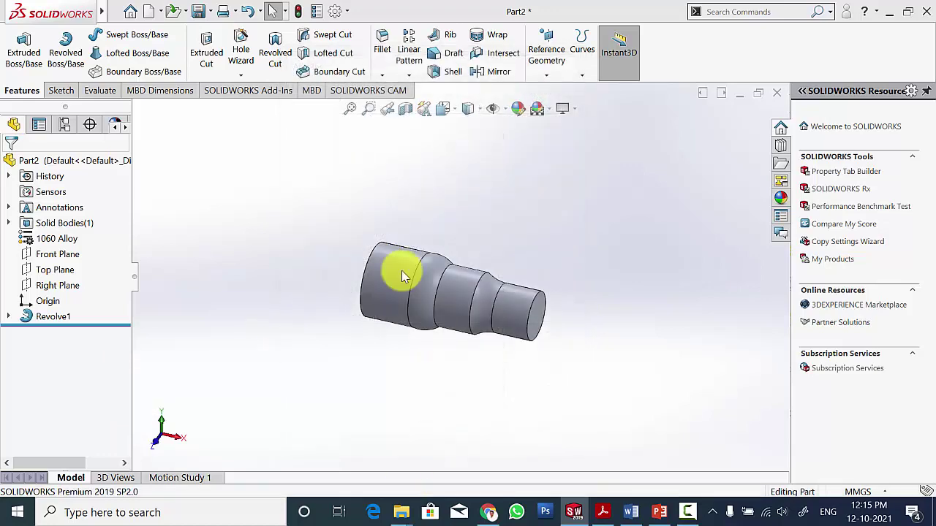
Open the CAM NC manager tree and edit the Machine definition.
left_click(379, 91)
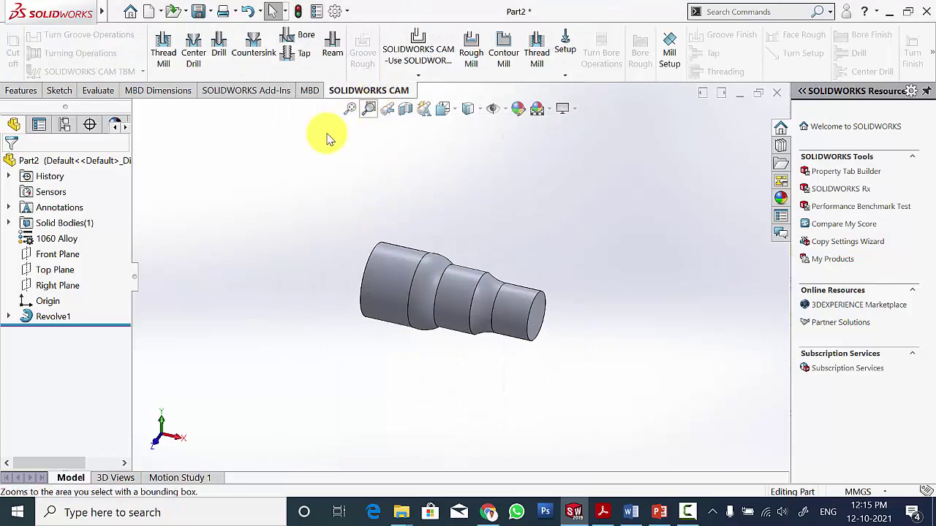
left_click(128, 130)
left_click(128, 130)
left_click(128, 130)
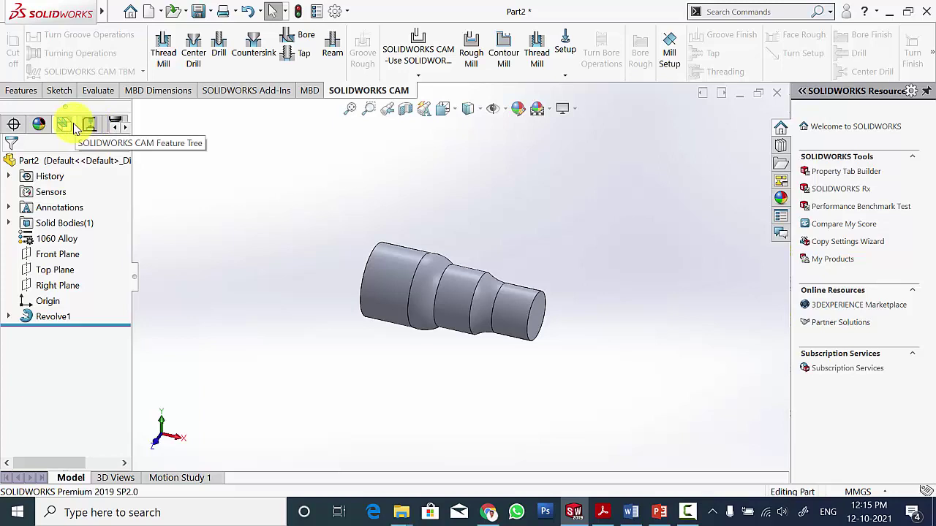
left_click(71, 126)
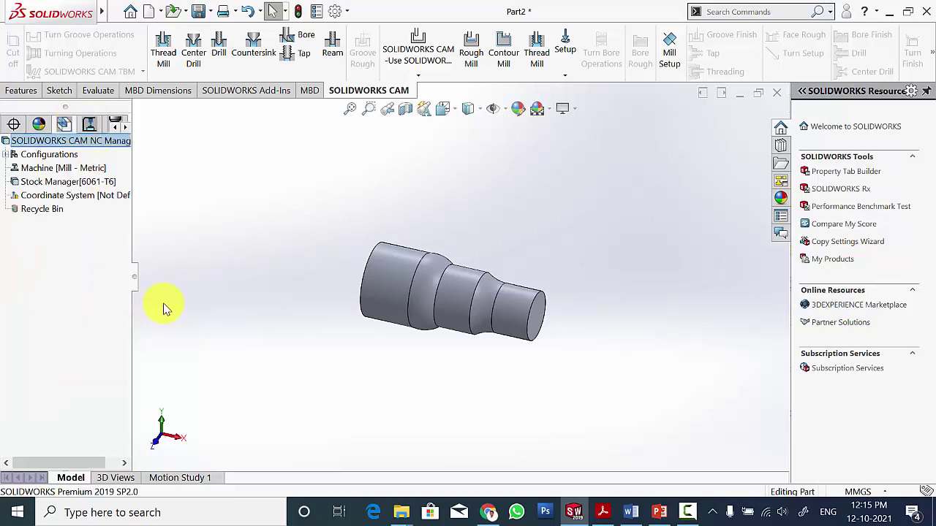
left_click(68, 170)
right_click(68, 171)
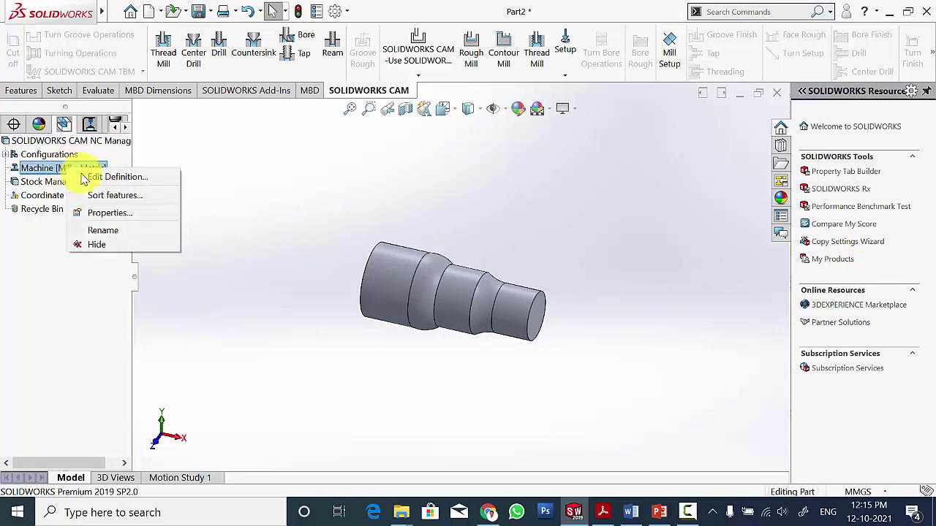
left_click(95, 177)
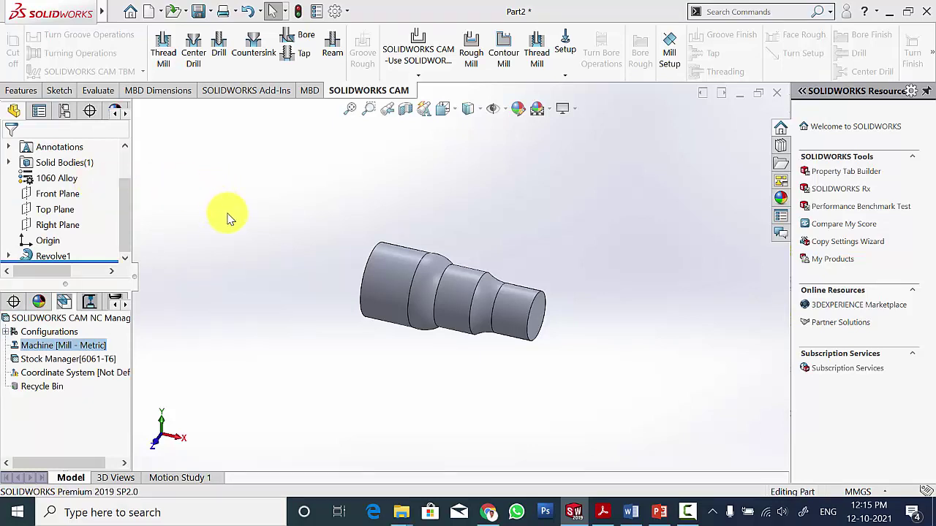
double_click(79, 348)
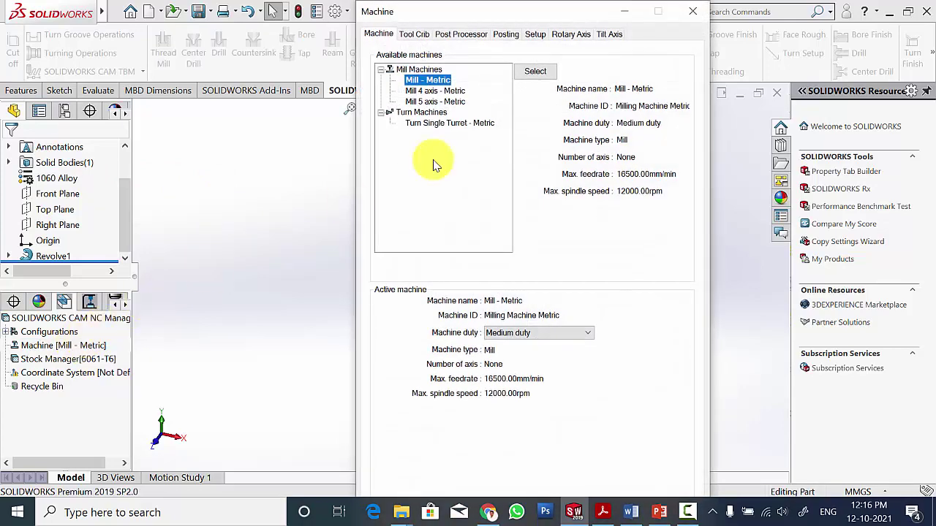
Select Turn Single Turret - Metric as the active machine and close the dialog.
left_click(451, 126)
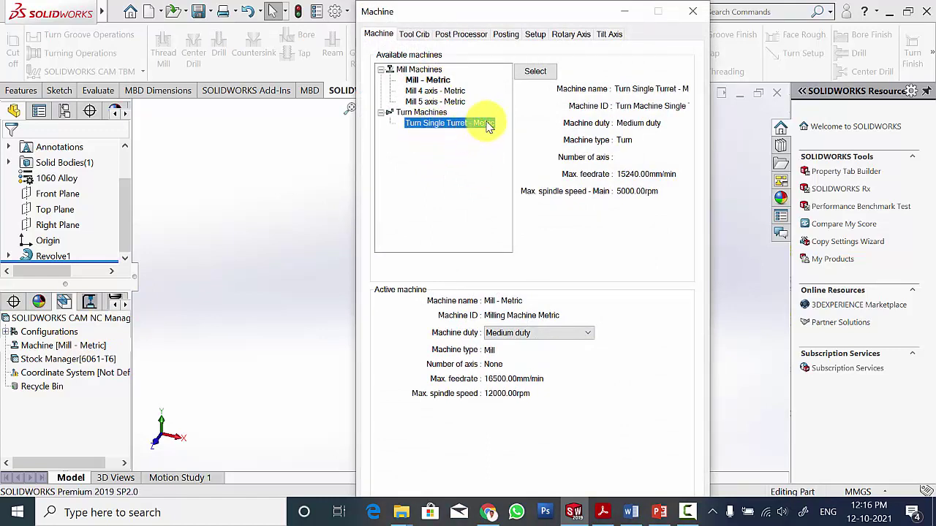
left_click(534, 75)
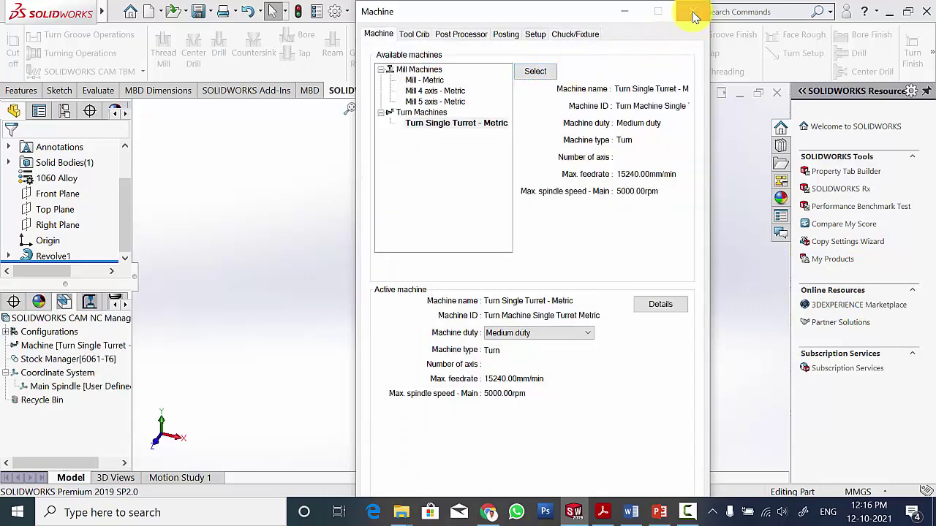
left_click(693, 13)
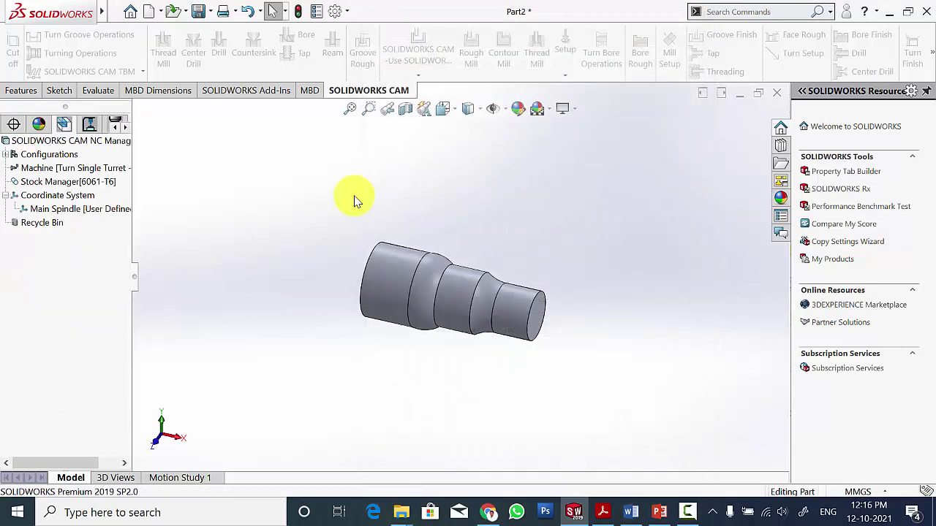
Open the Stock Manager definition and reposition the view of the bar stock.
left_click(75, 182)
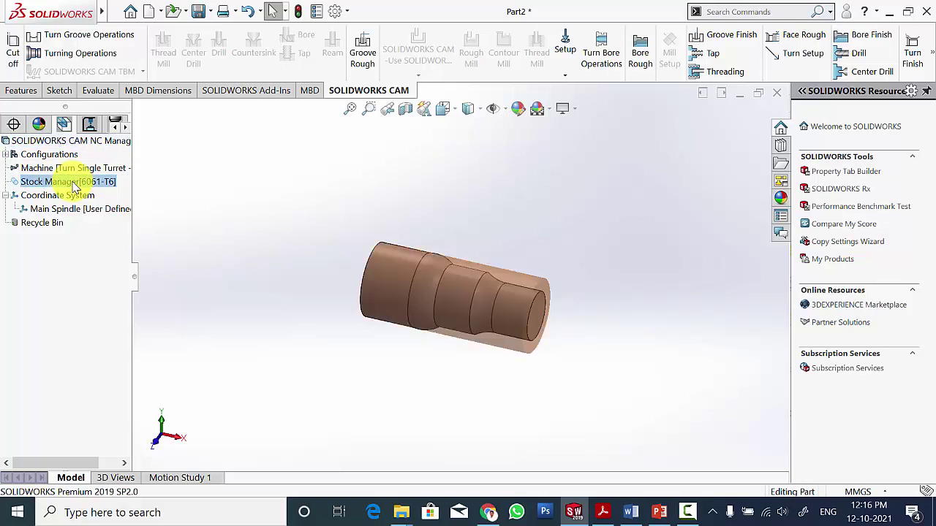
right_click(76, 183)
left_click(100, 190)
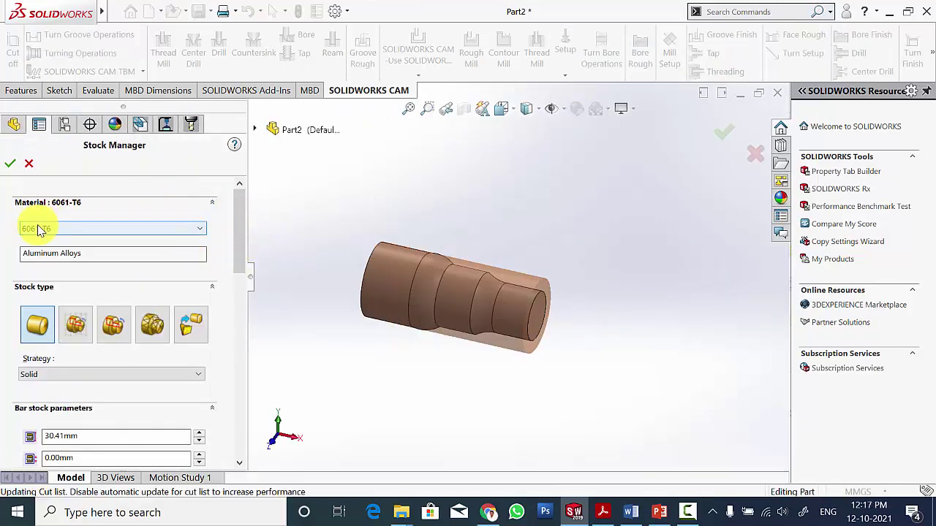
left_click_drag(238, 207, 236, 236)
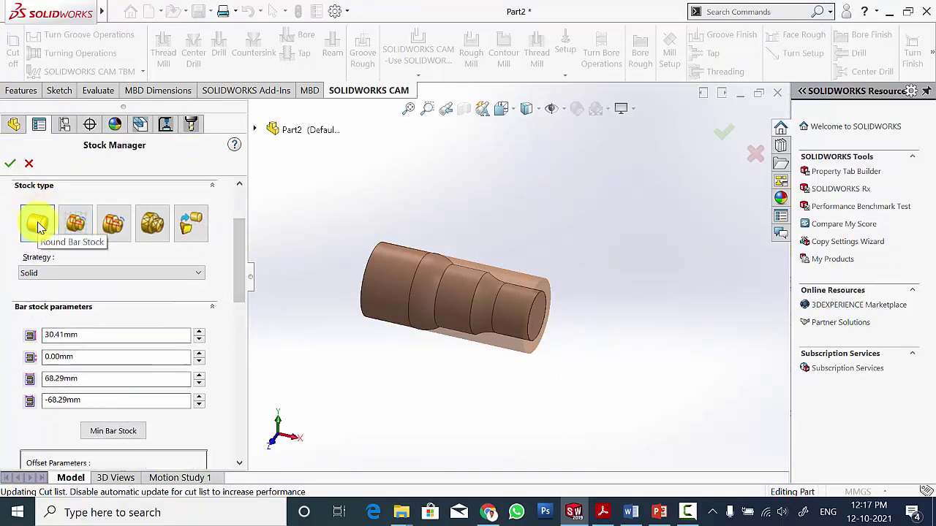
left_click_drag(239, 239, 246, 286)
middle_click_drag(414, 382, 639, 301)
scroll(543, 319, "down", 5)
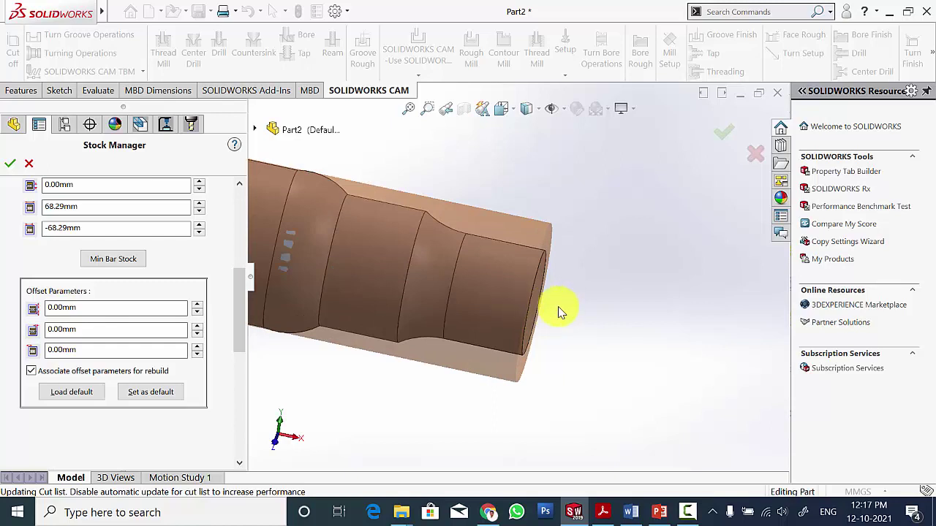
scroll(407, 349, "up", 3)
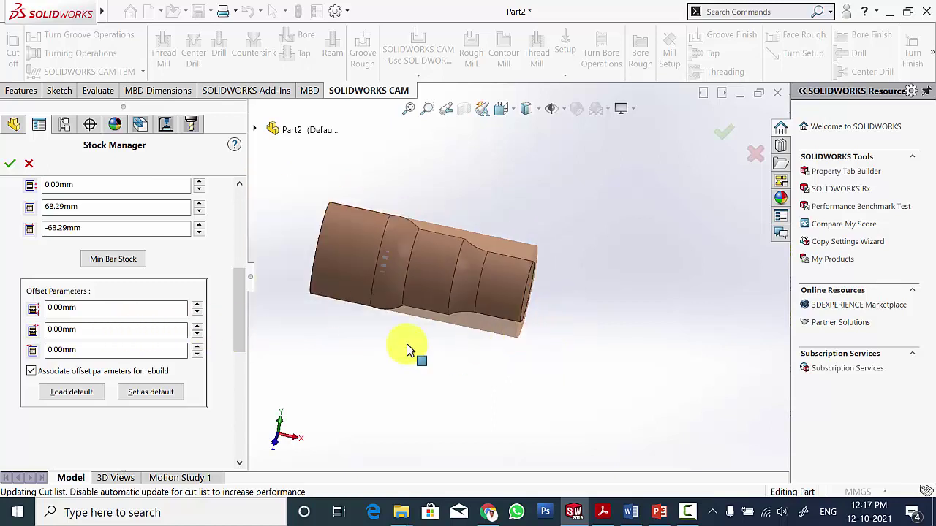
Set the stock offsets to 10.00mm and confirm the stock.
left_click(198, 307)
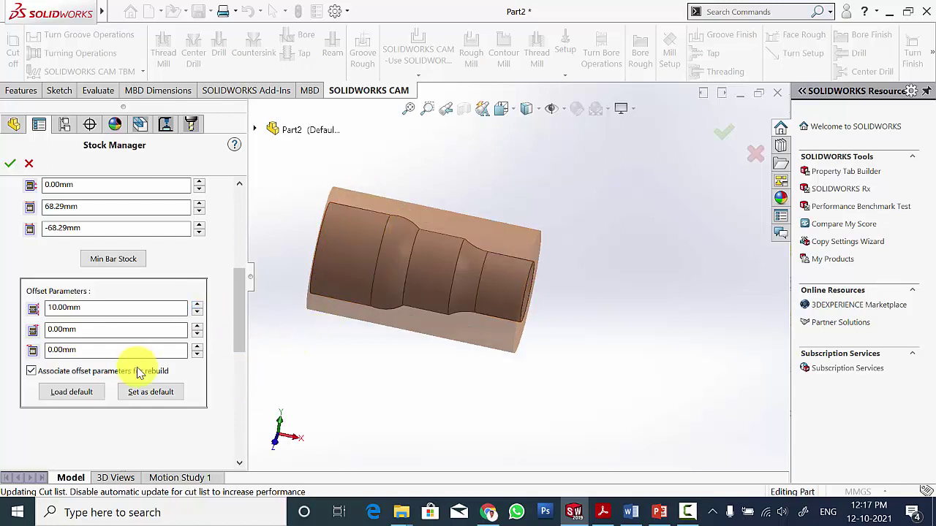
left_click(196, 347)
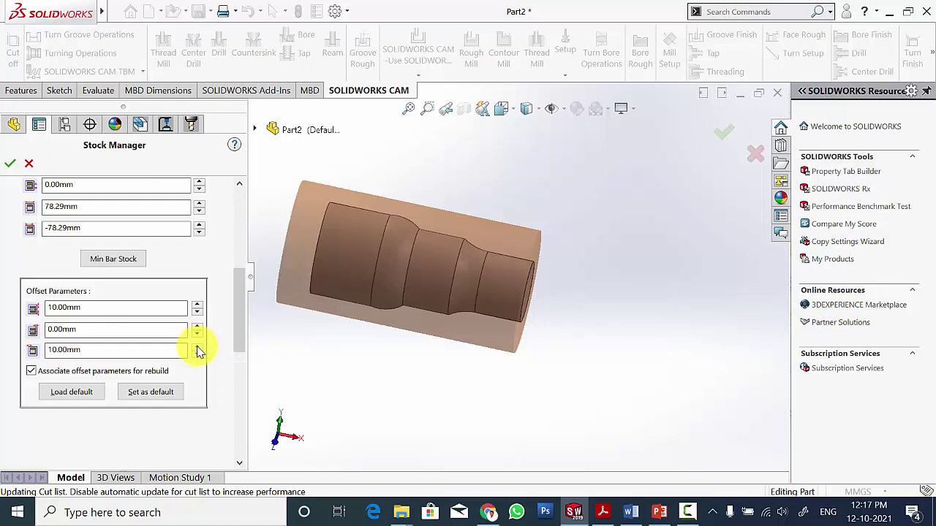
left_click(198, 327)
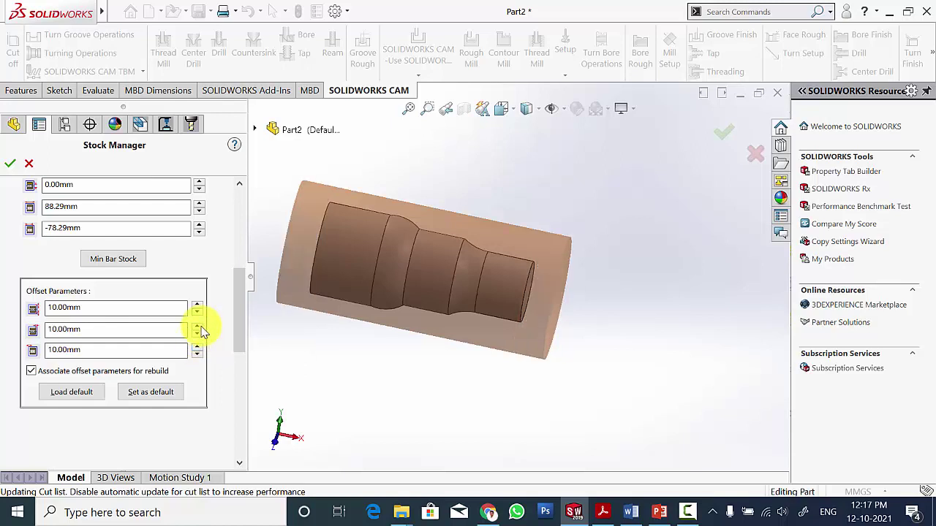
left_click(9, 166)
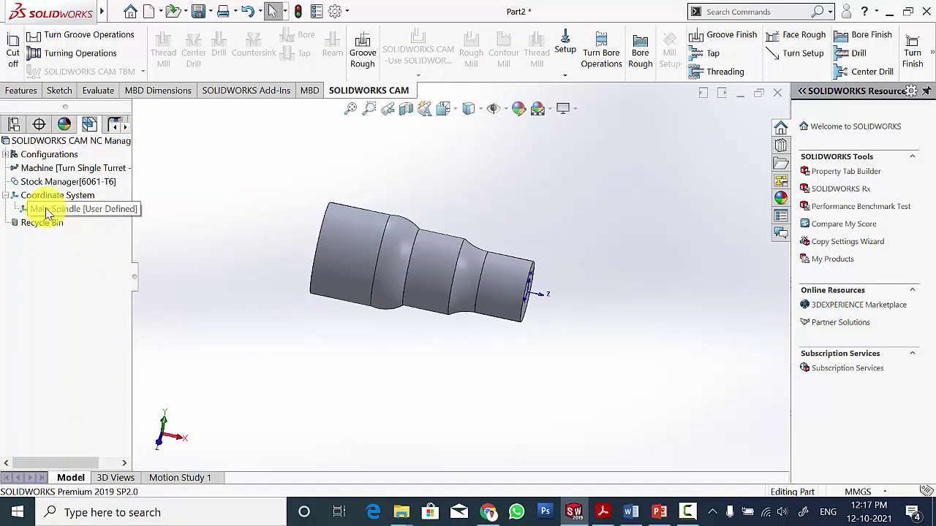
Edit the Main Spindle definition to stay User Defined with its origin on a stock vertex.
right_click(48, 211)
left_click(60, 209)
right_click(62, 209)
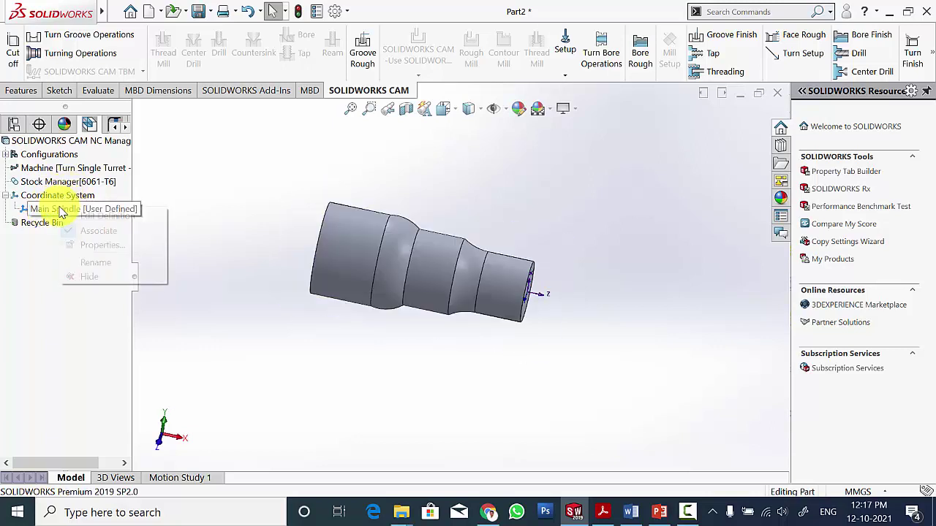
left_click(89, 217)
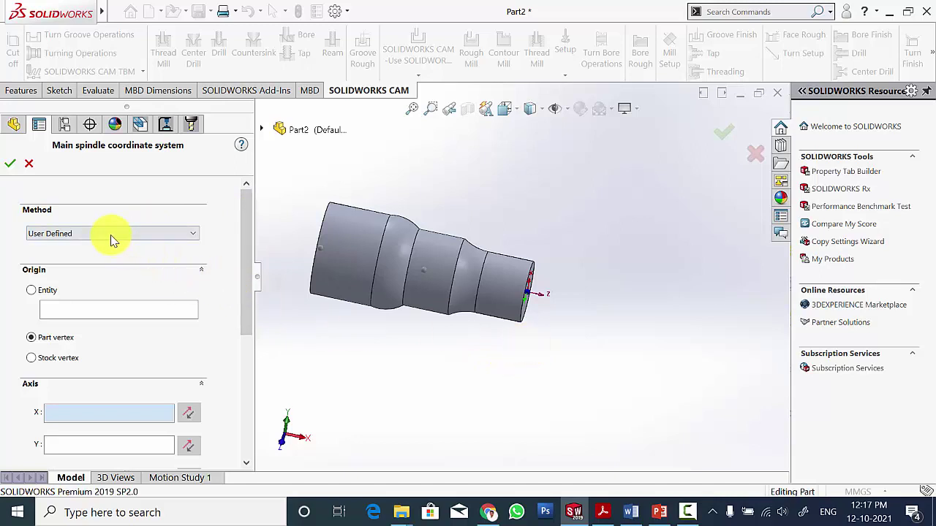
left_click(58, 234)
left_click(60, 256)
left_click_drag(246, 231, 246, 265)
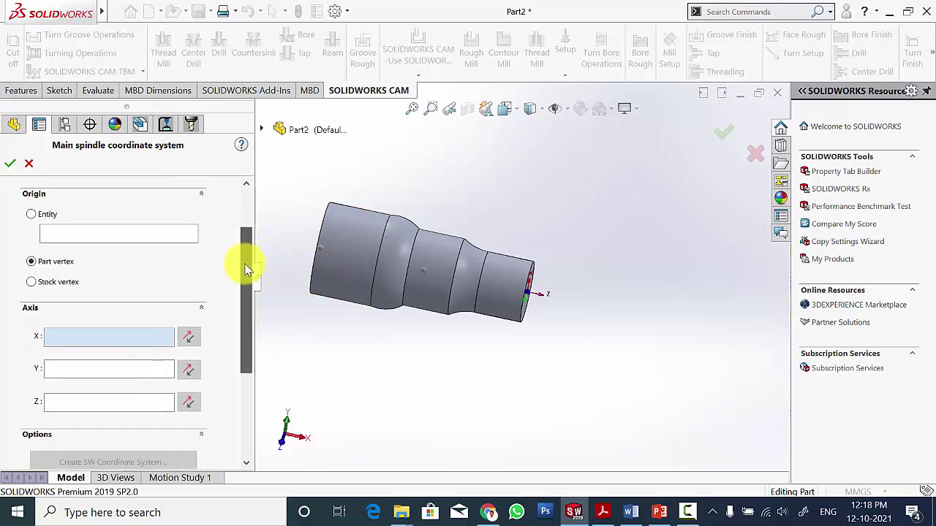
left_click(49, 267)
left_click(47, 285)
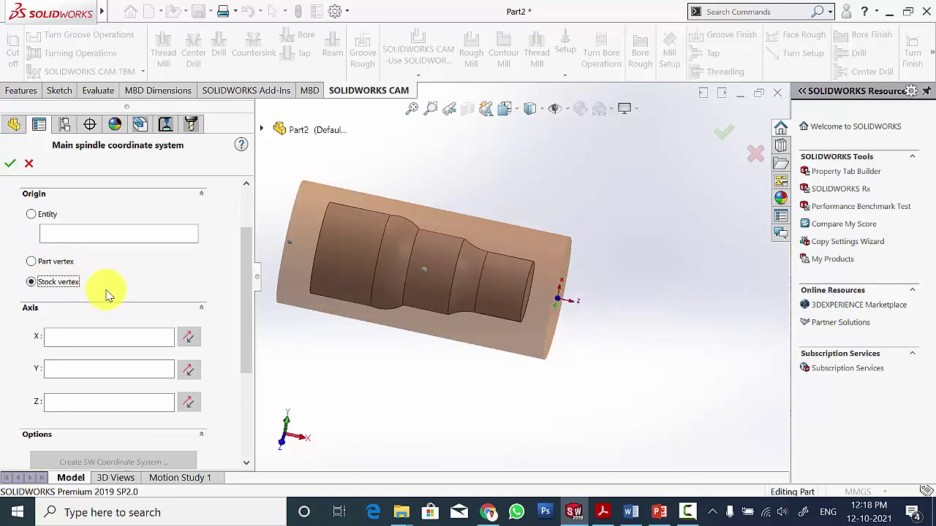
left_click(11, 168)
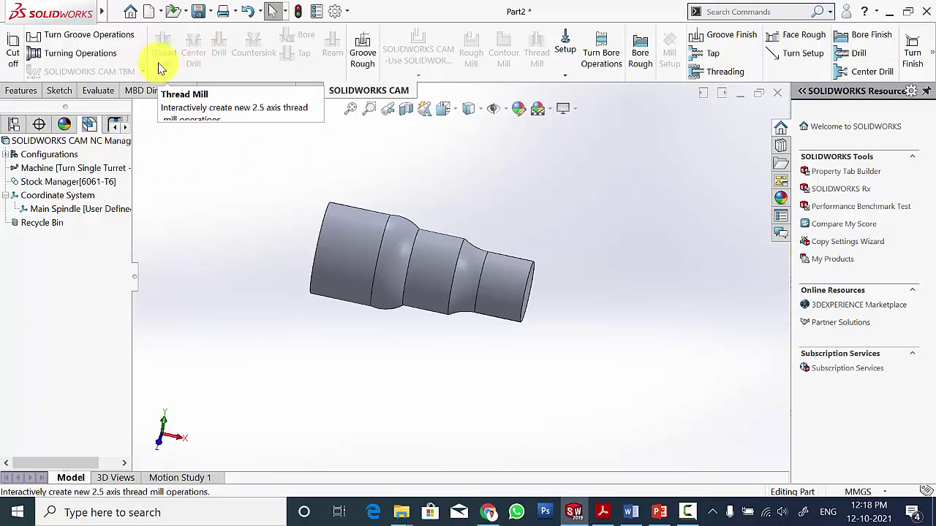
Search 'extract mac' and run Extract Machinable Features to build Turn Setup1's features.
left_click(746, 10)
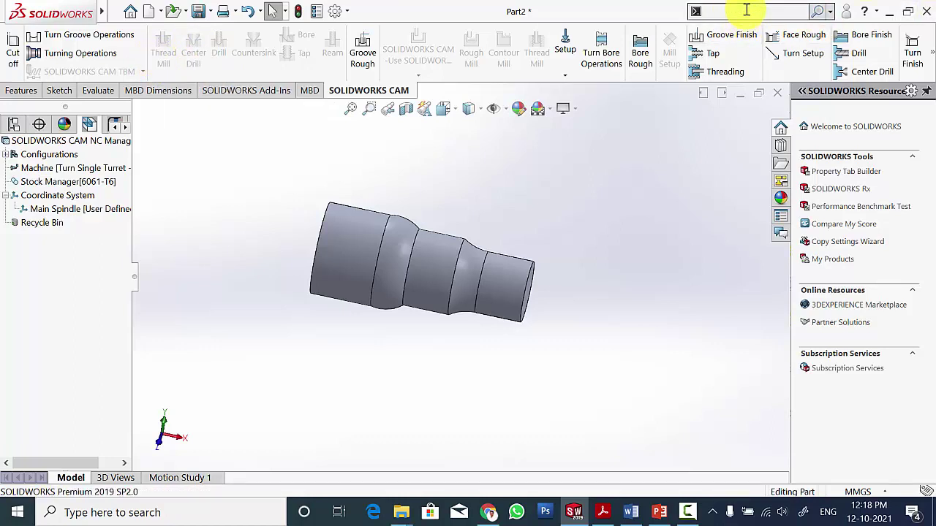
type("extract machin")
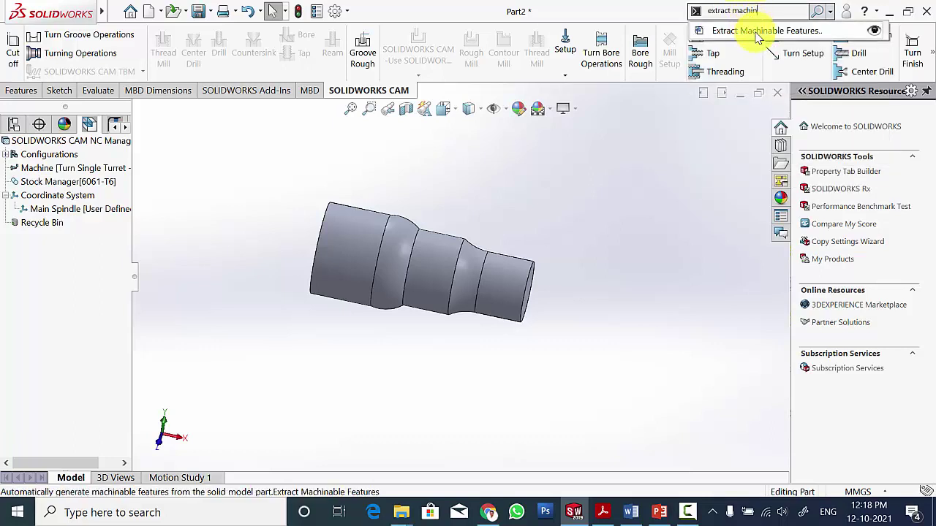
left_click(756, 30)
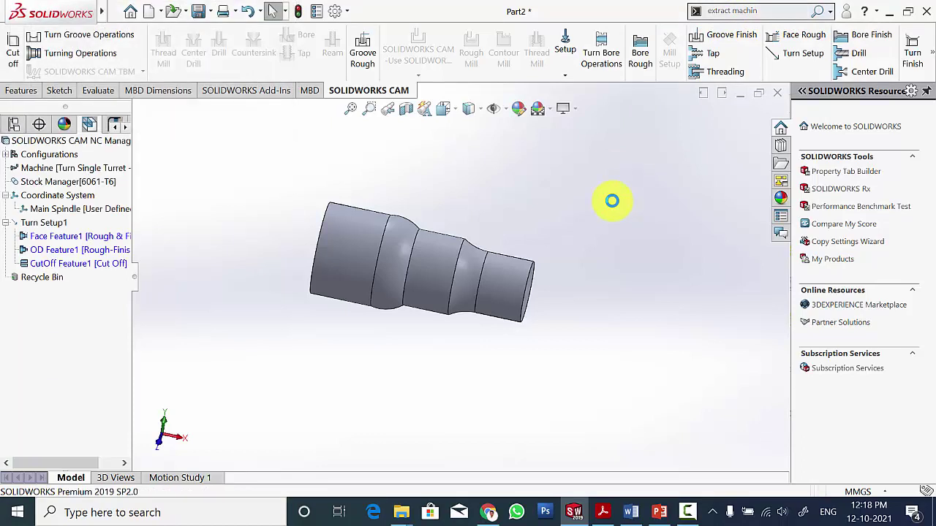
Generate Turn Setup1's operation plan, then generate toolpaths for all its turning operations.
right_click(51, 227)
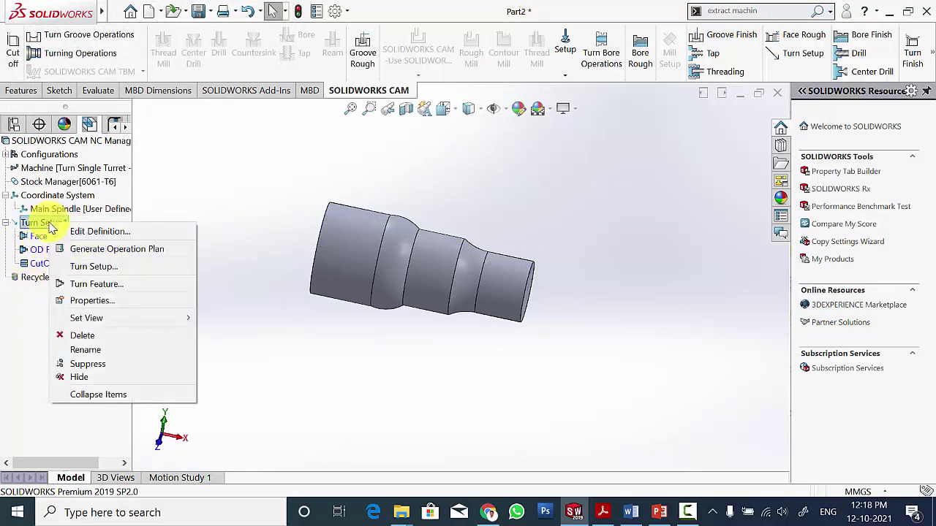
left_click(76, 252)
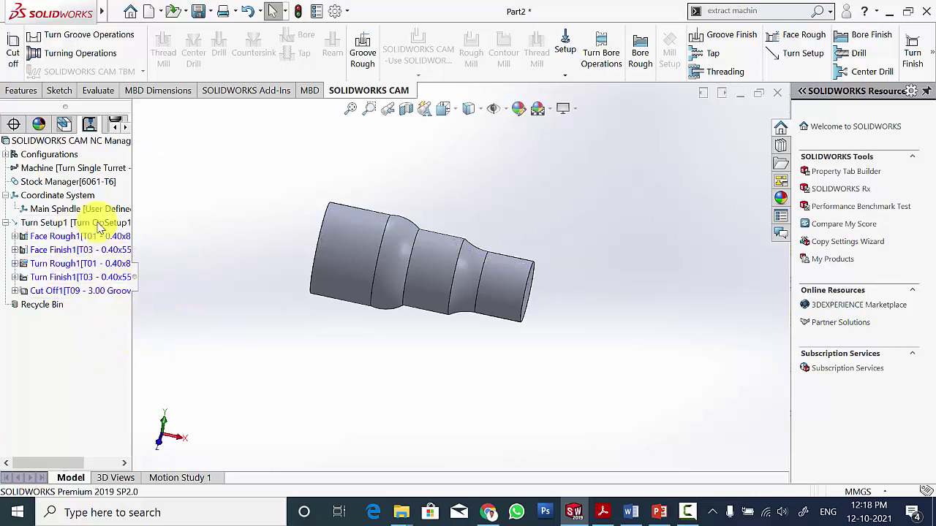
right_click(86, 225)
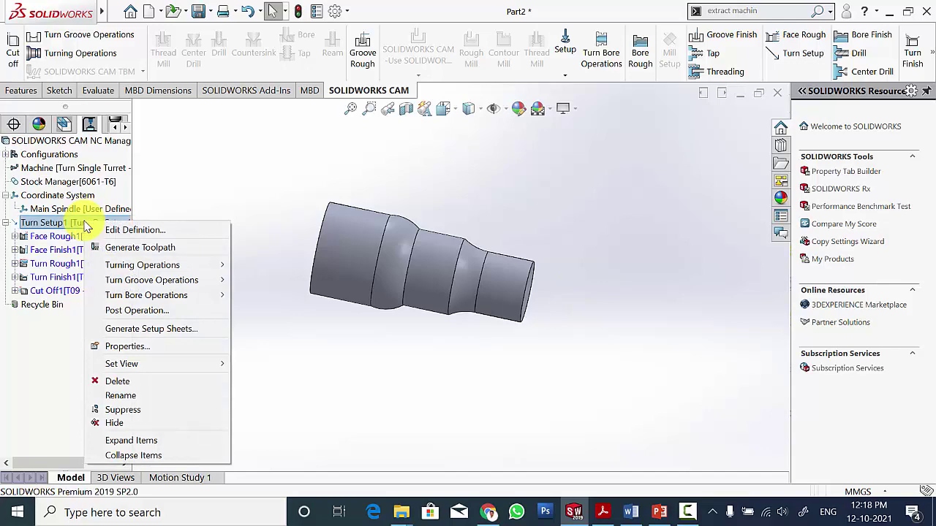
left_click(113, 248)
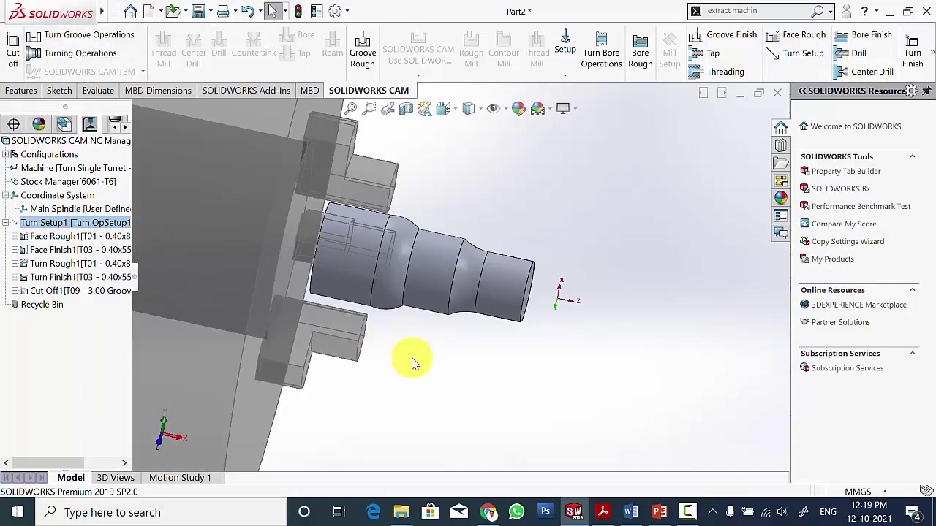
scroll(412, 359, "up", 5)
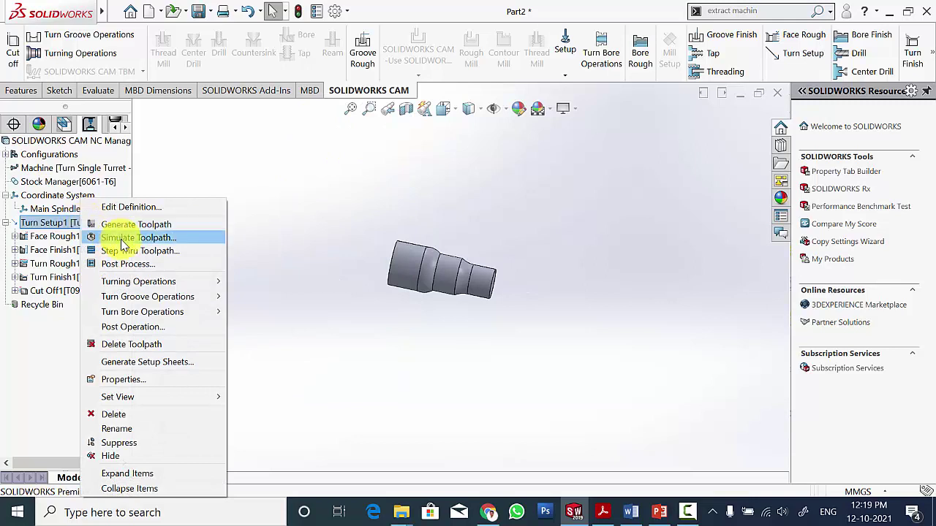
Simulate Turn Setup1's toolpaths at a raised speed, play it through, and close.
left_click(123, 242)
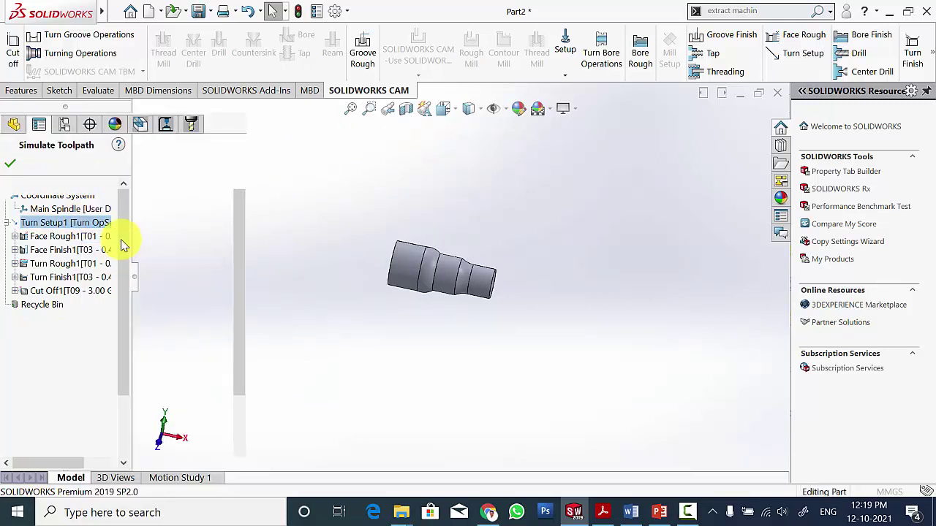
left_click(213, 287)
left_click_drag(205, 289, 200, 285)
left_click(95, 250)
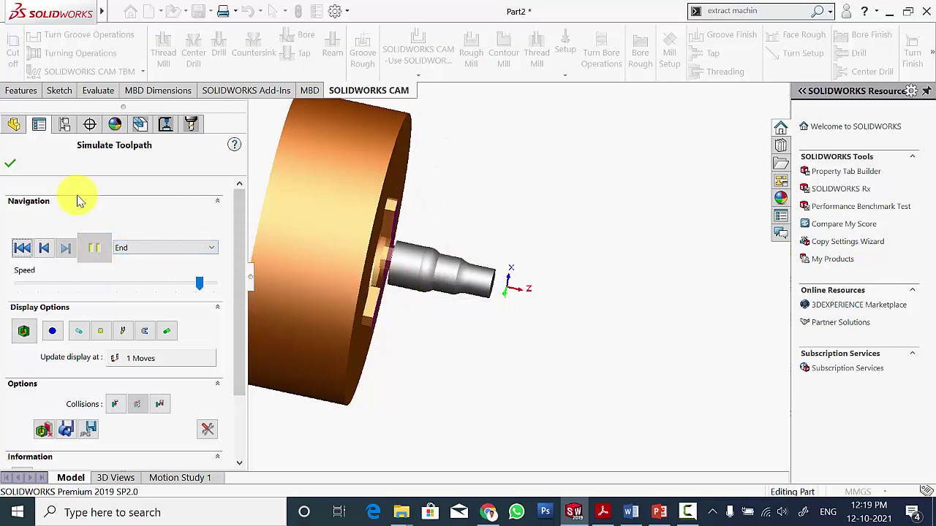
left_click(8, 168)
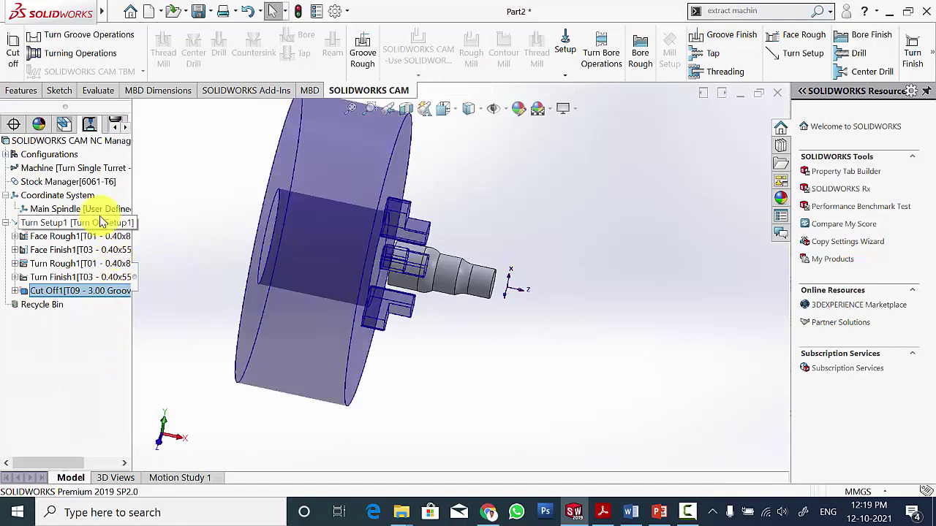
Post-process Turn Setup1 into NC code saved as the file 'code for turning'.
right_click(62, 228)
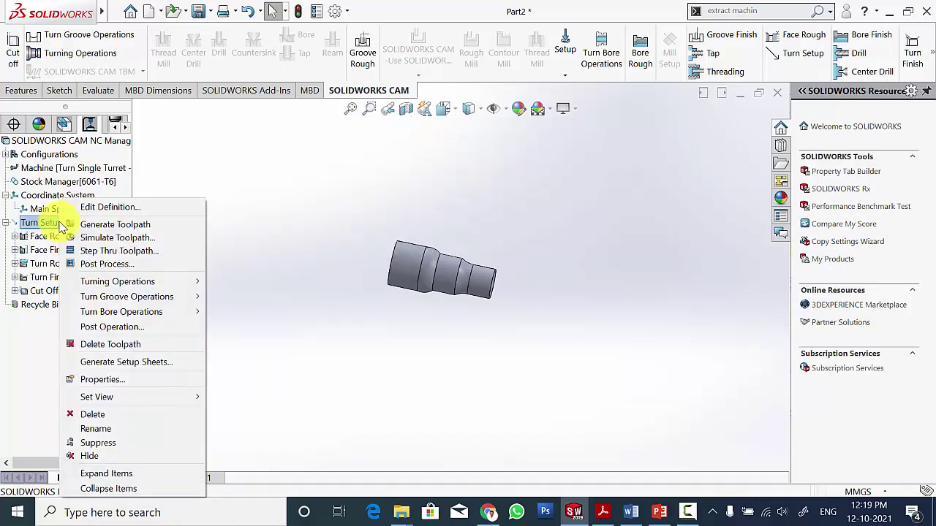
left_click(104, 265)
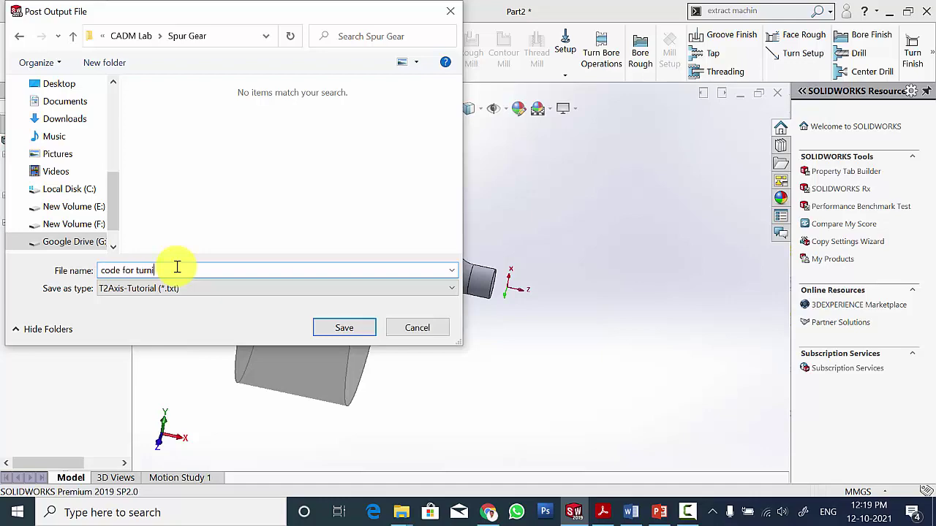
key("Return")
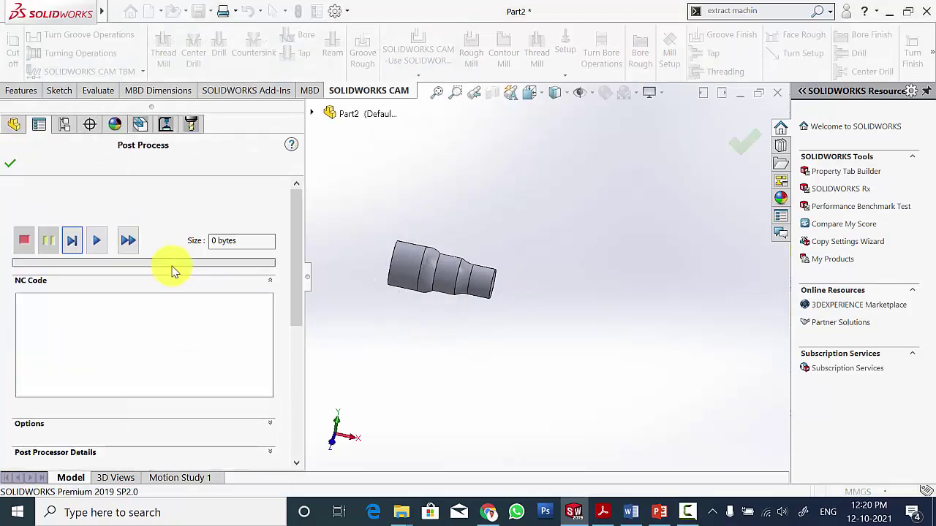
left_click(98, 241)
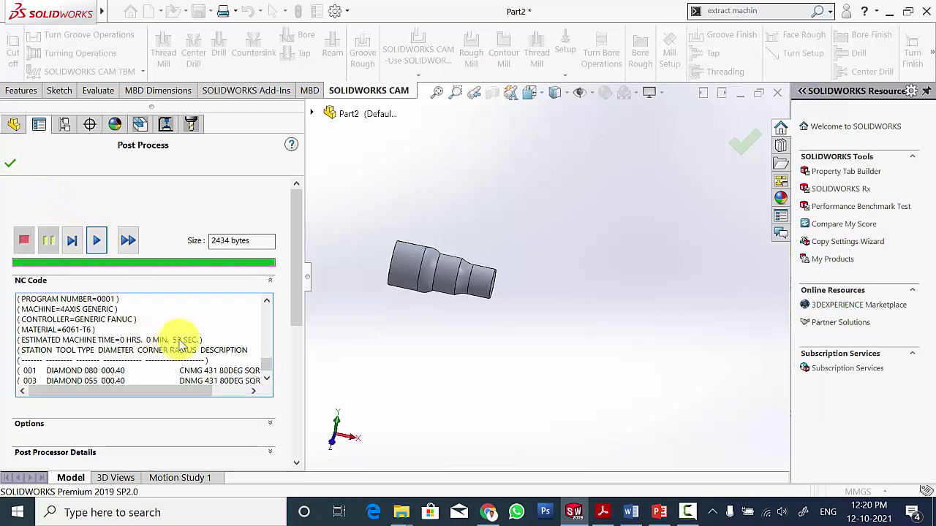
left_click(10, 168)
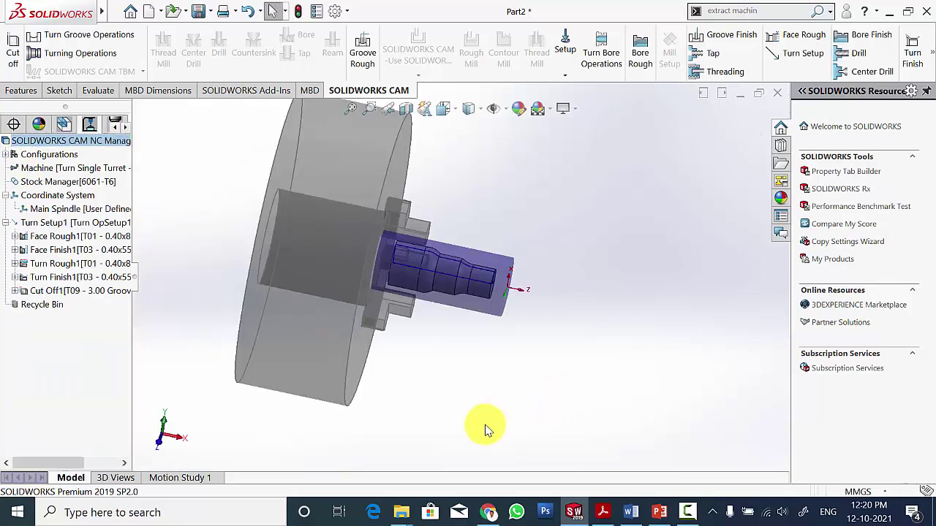
Bring forward the Code folder window and select the 'code for turning' file.
mouse_move(404, 511)
left_click(350, 465)
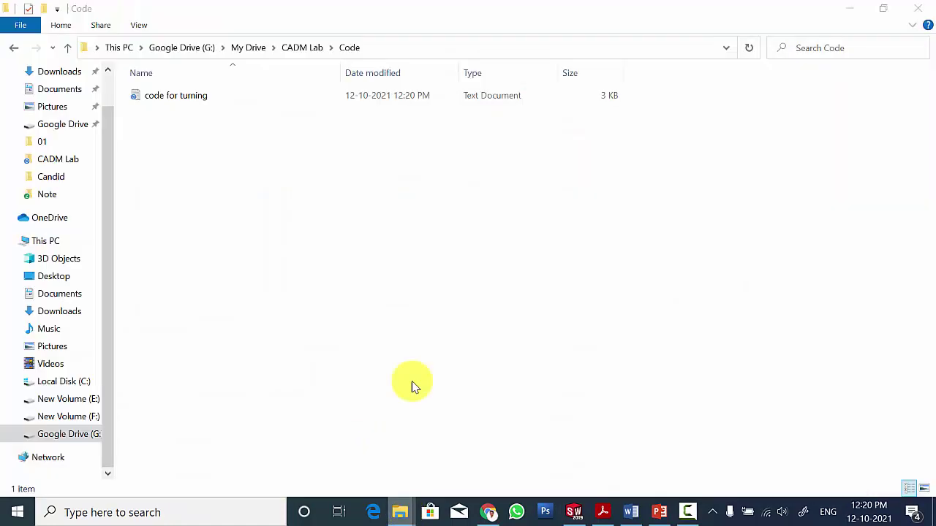
left_click(175, 102)
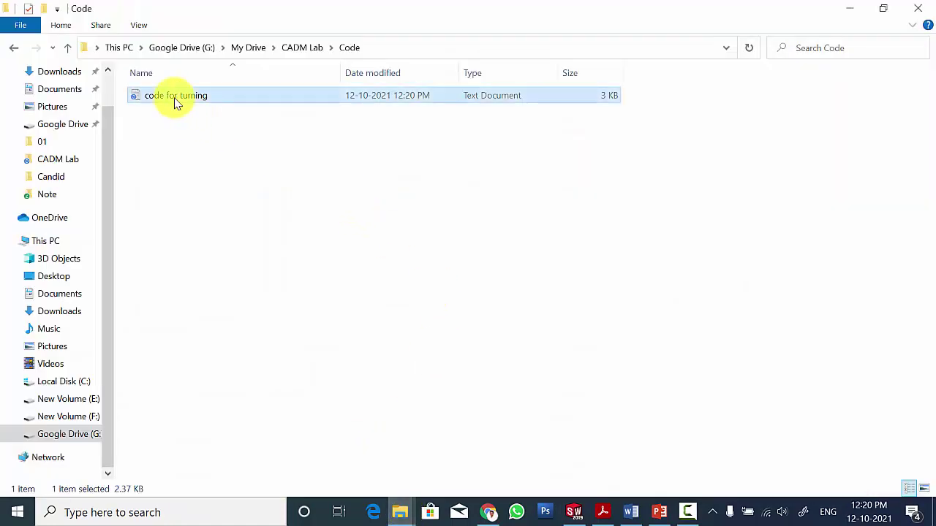
Open 'code for turning' in Notepad and scroll down through the G-code to its end.
double_click(176, 102)
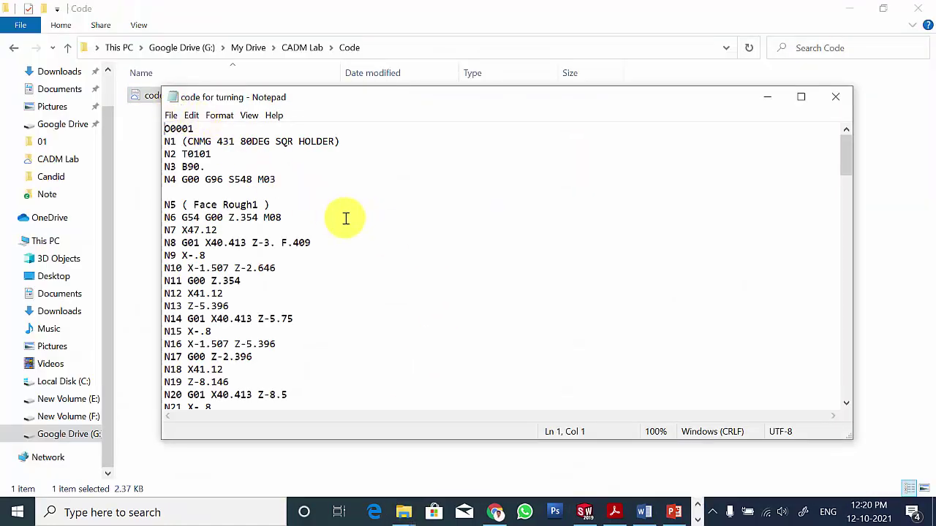
scroll(345, 218, "down", 9)
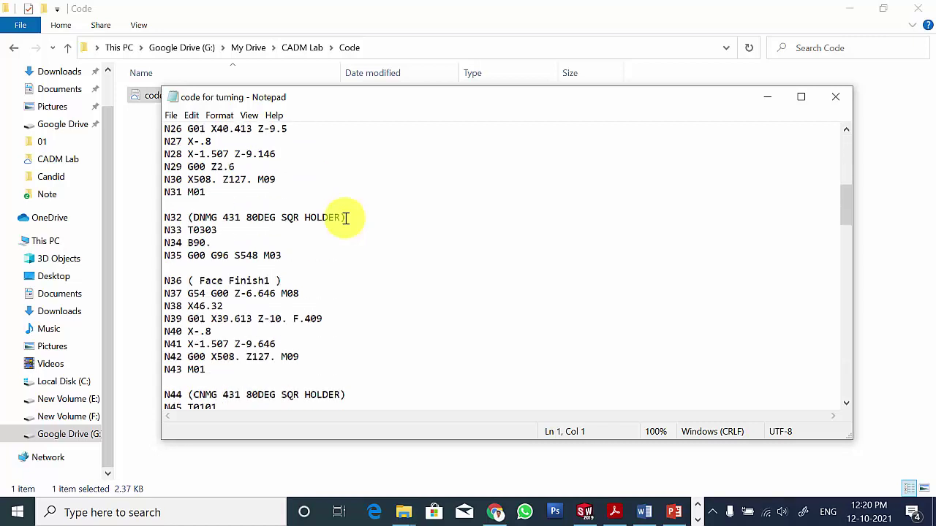
scroll(346, 218, "down", 10)
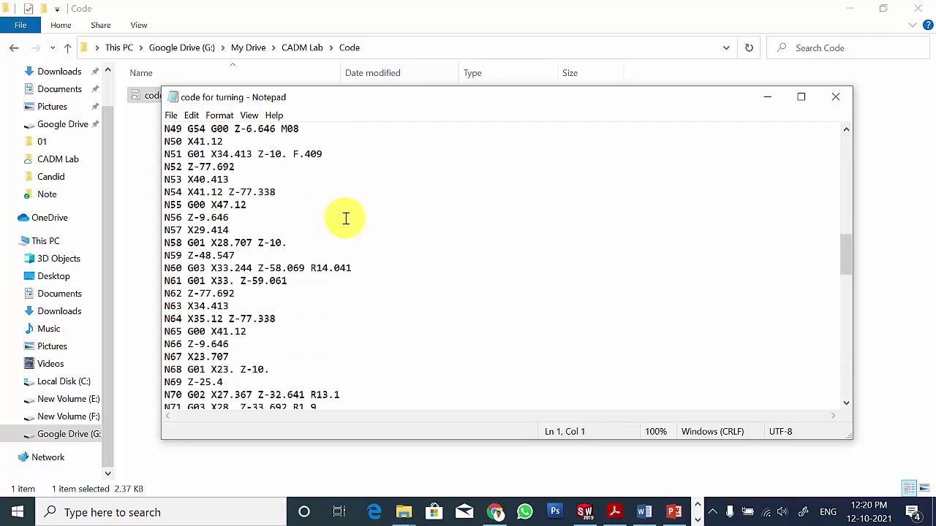
scroll(345, 218, "down", 19)
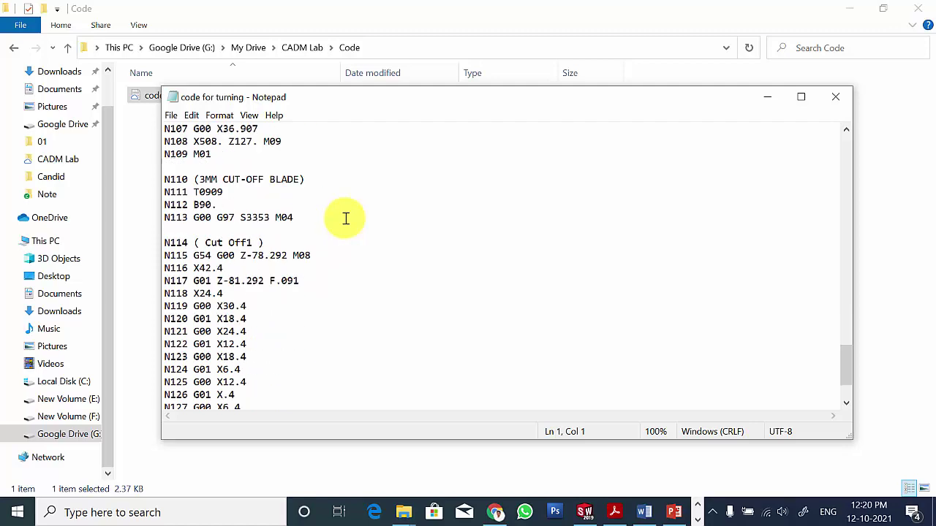